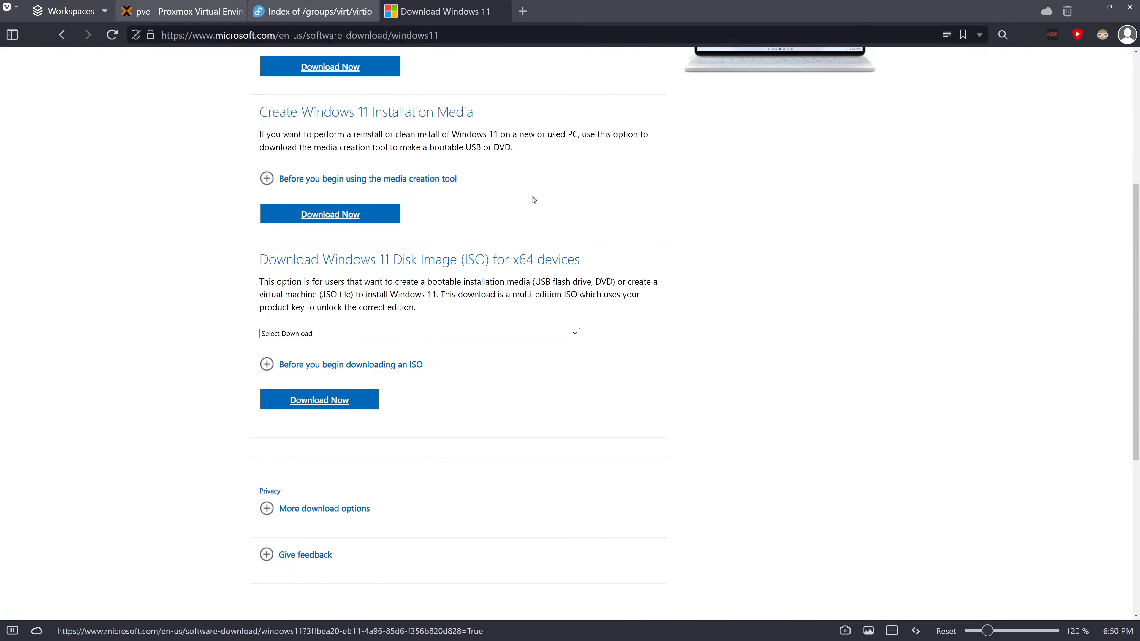
- Check the VirtIO driver archive page and review the ISO images stored on crucial-ssd in Proxmox
left_click(345, 5)
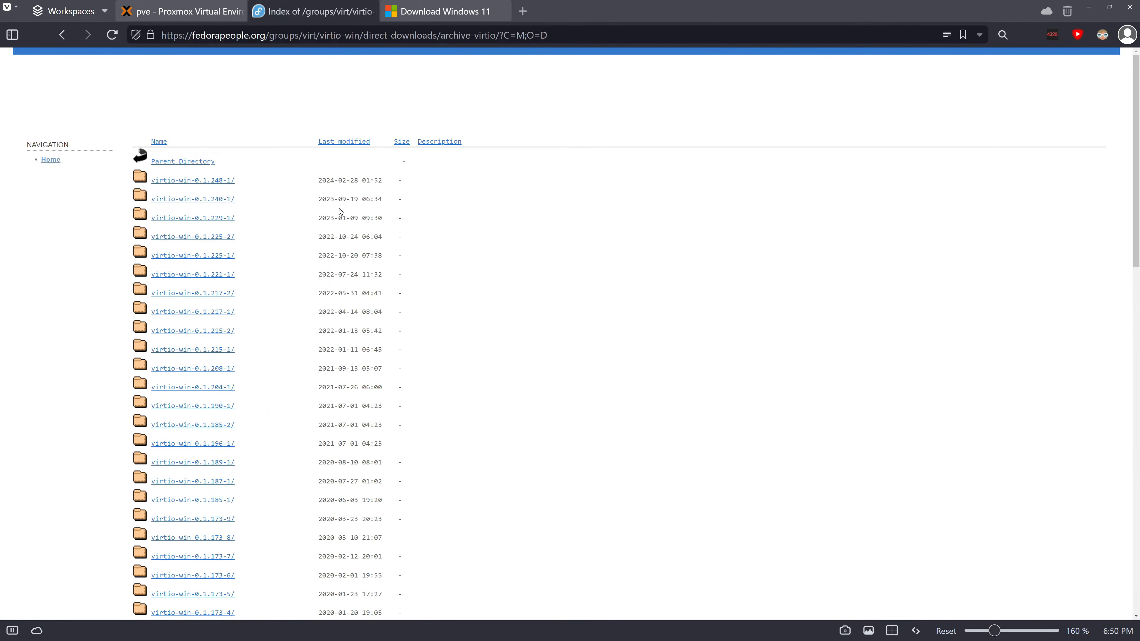
left_click(193, 5)
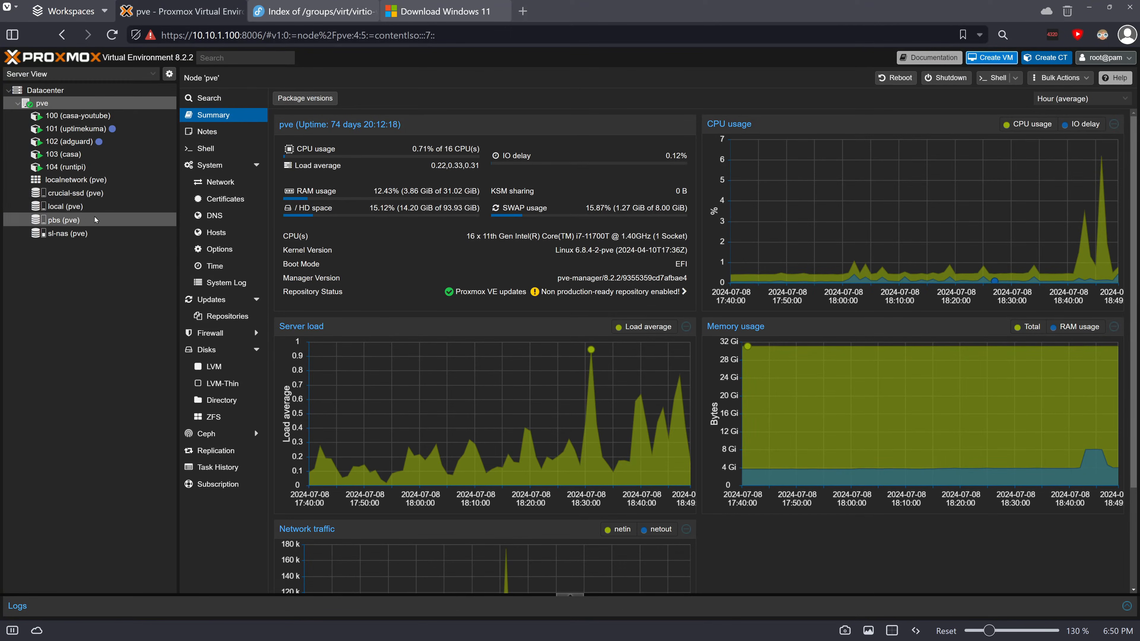
left_click(103, 193)
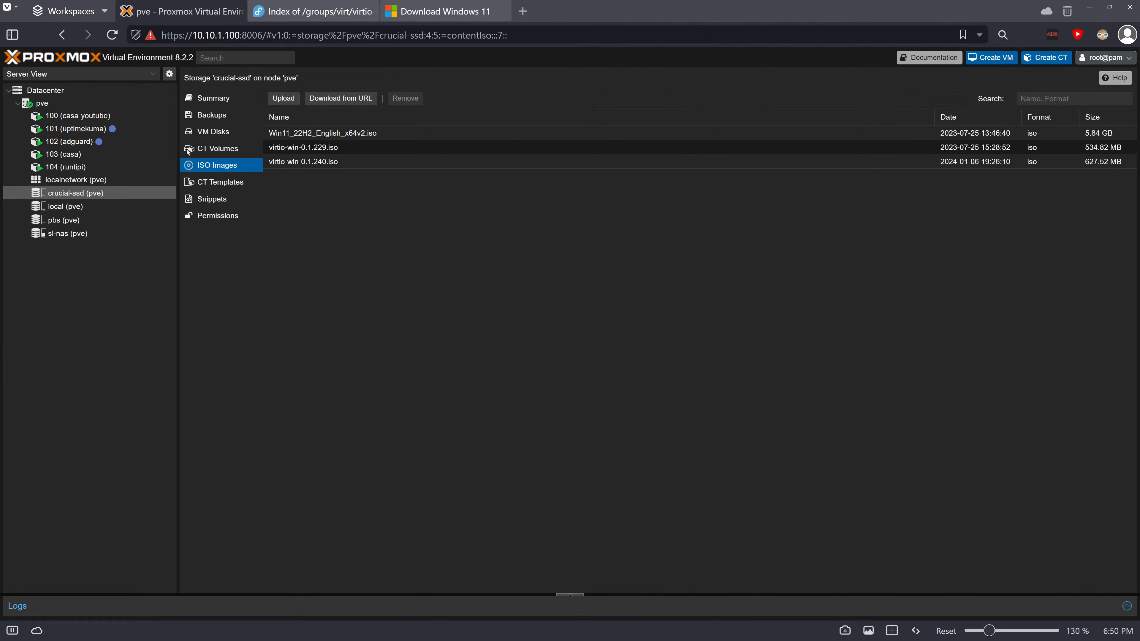
- Start creating a virtual machine on node pve and name it win11
left_click(85, 104)
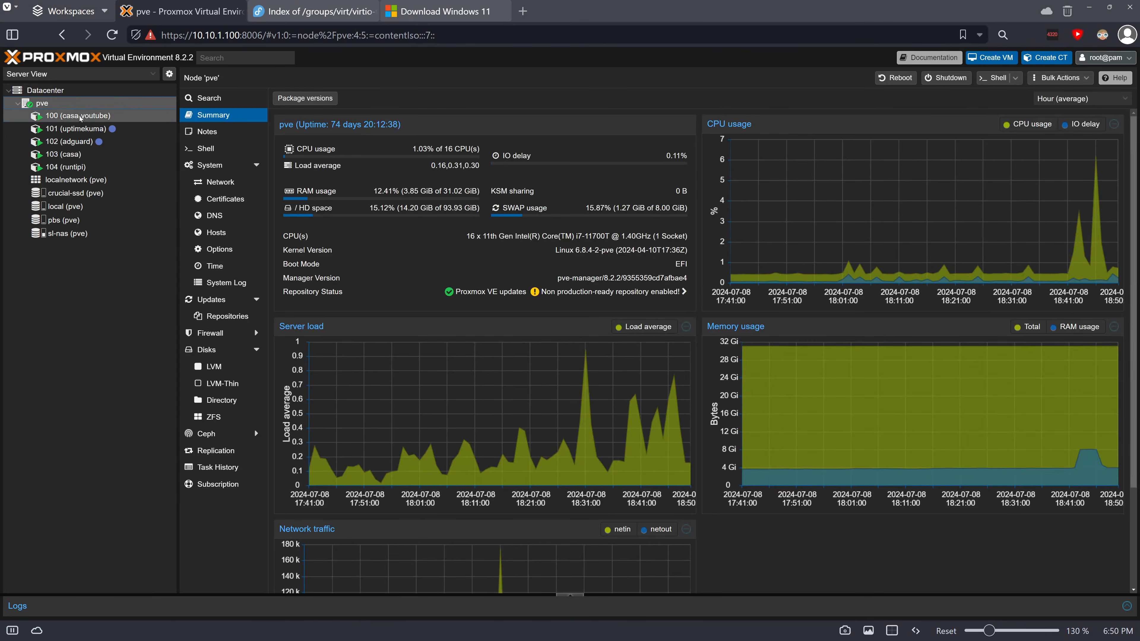
right_click(108, 105)
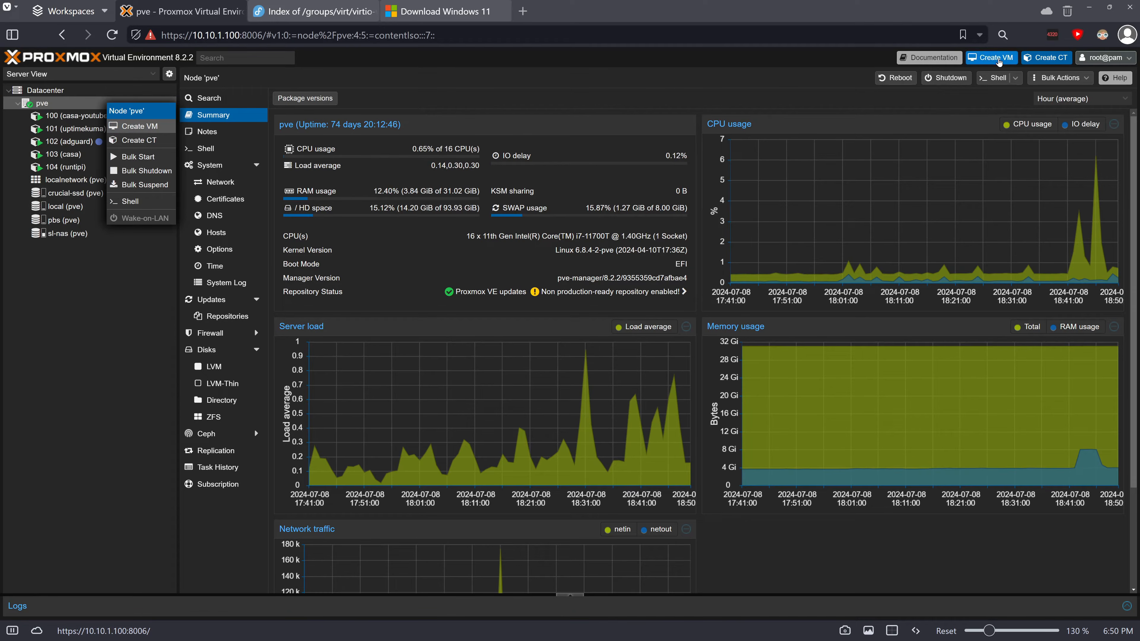
left_click(1004, 61)
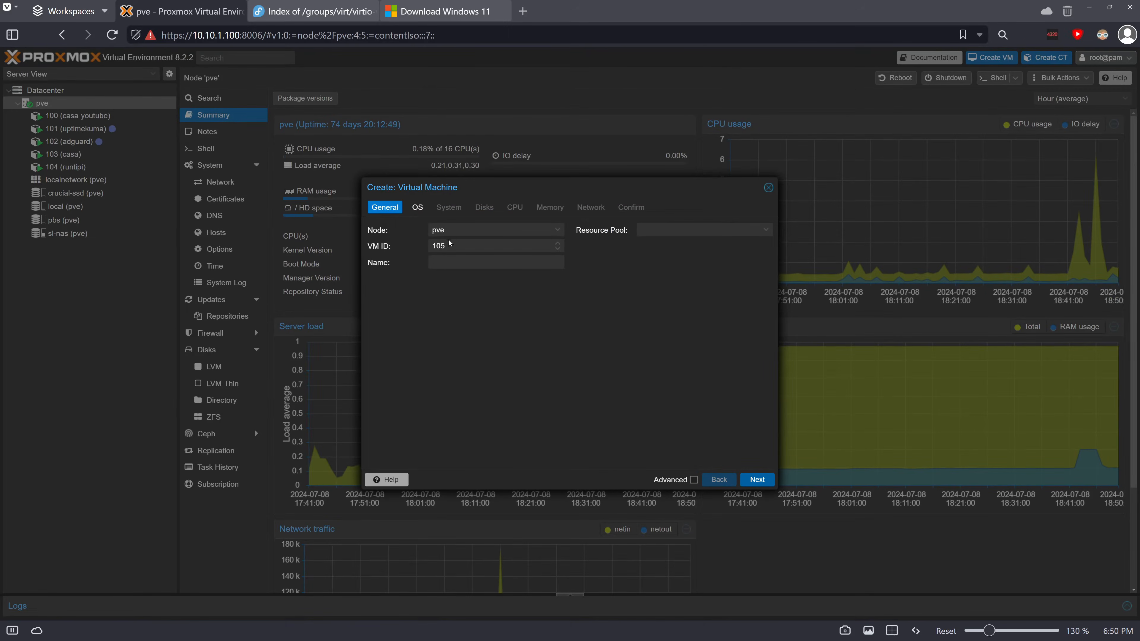
left_click(471, 231)
left_click(474, 231)
left_click(456, 256)
type("win11")
left_click(758, 479)
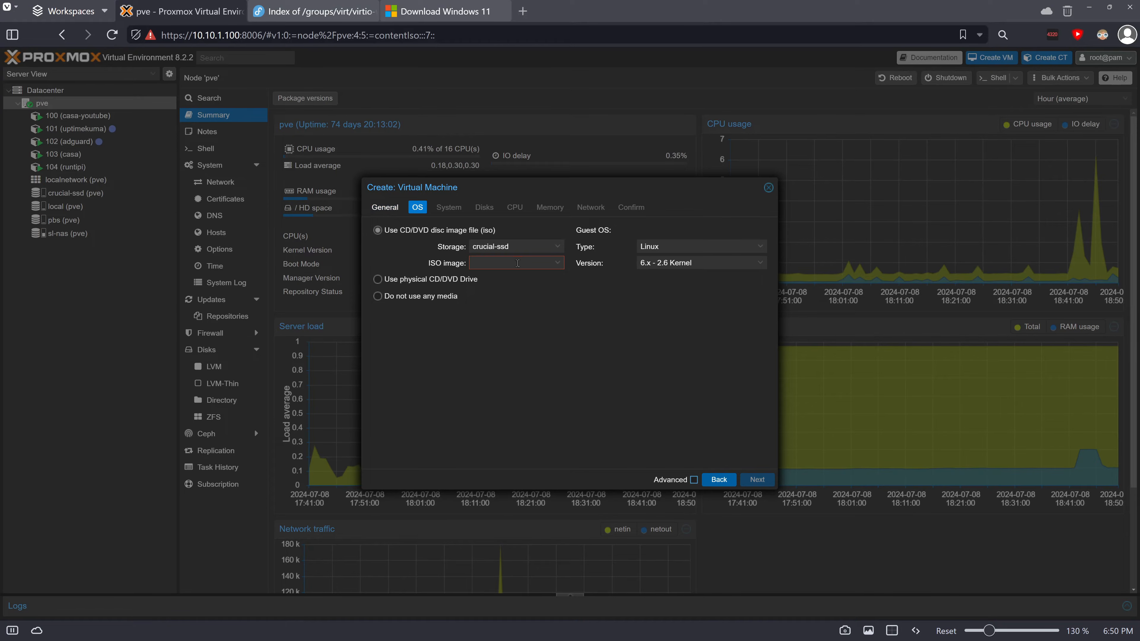
- Choose Win11_22H2_English_x64v2.iso from the crucial-ssd storage as the virtual machine's installation image
left_click(518, 263)
left_click(525, 247)
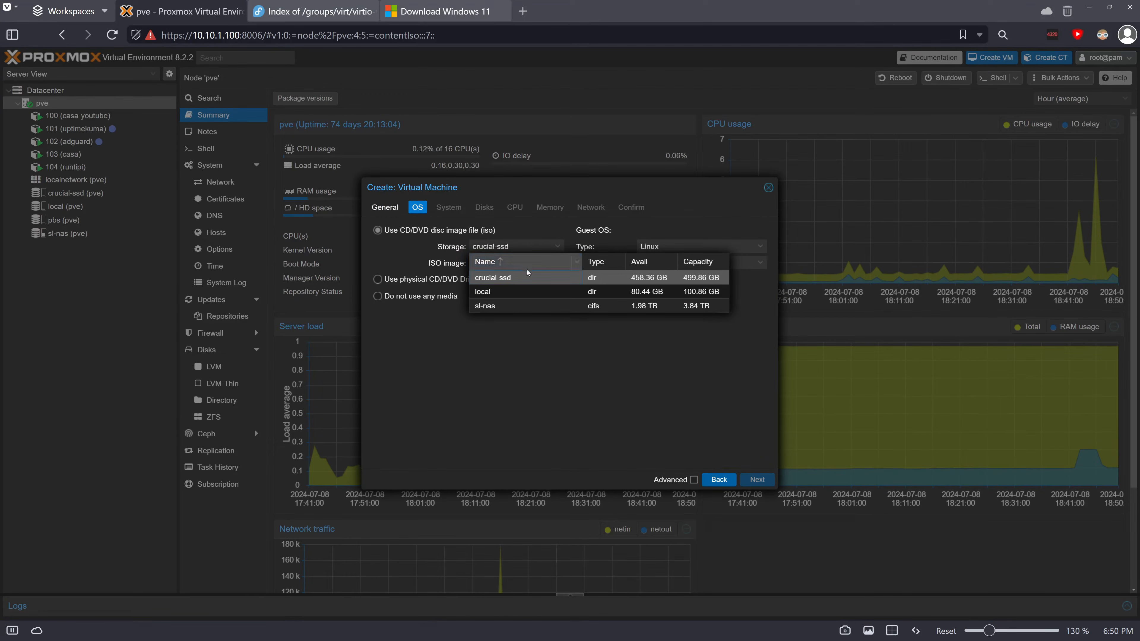
left_click(511, 278)
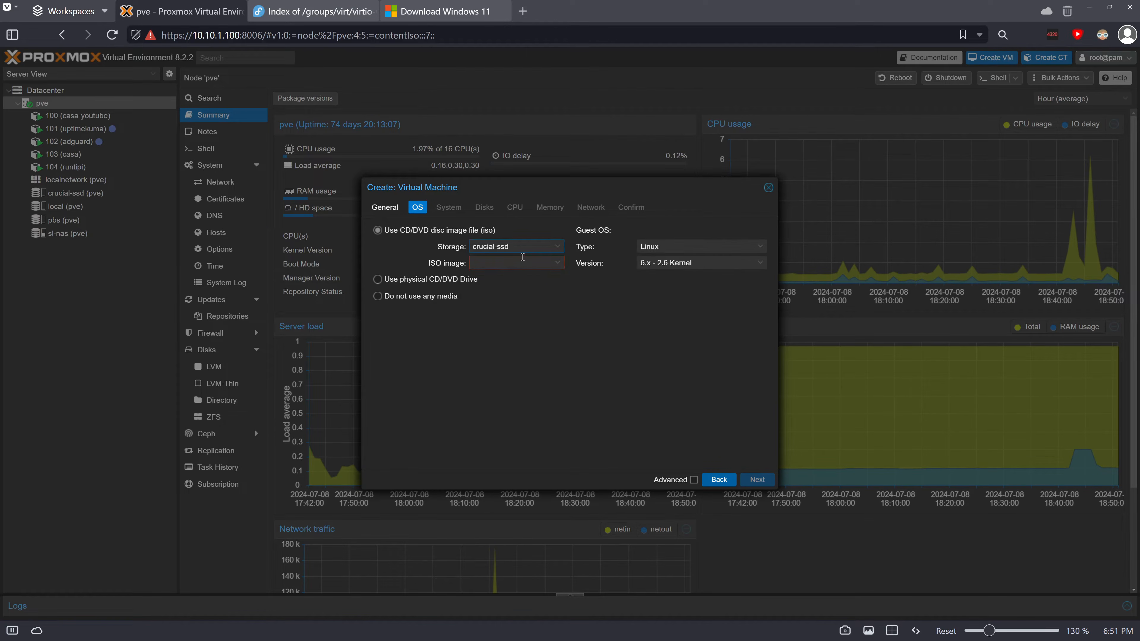
left_click(551, 266)
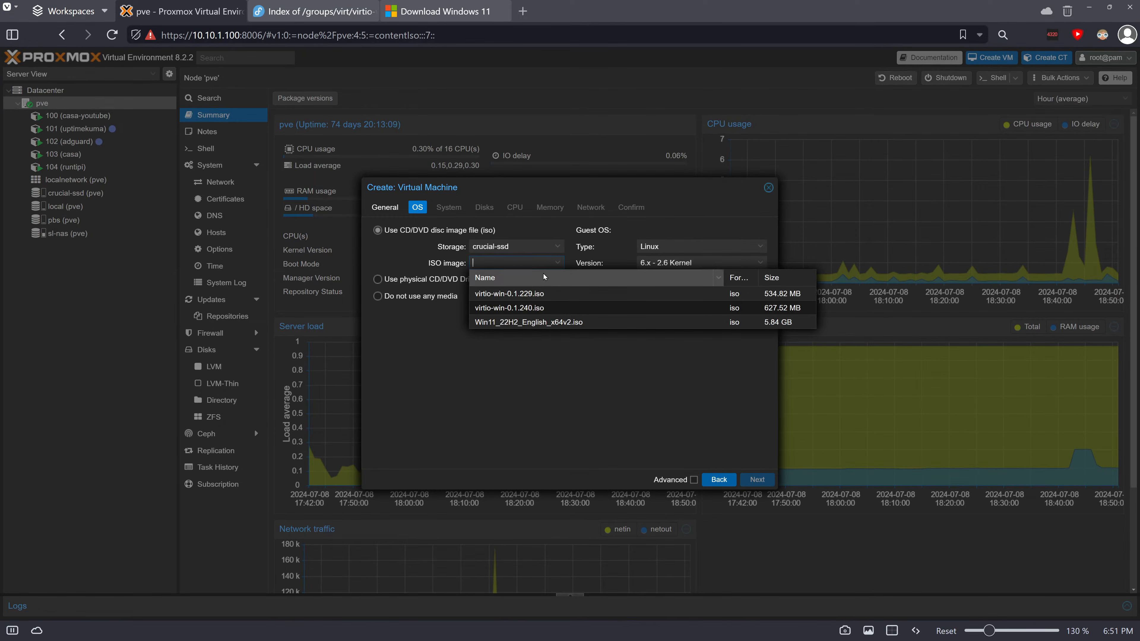
key("ctrl+plus")
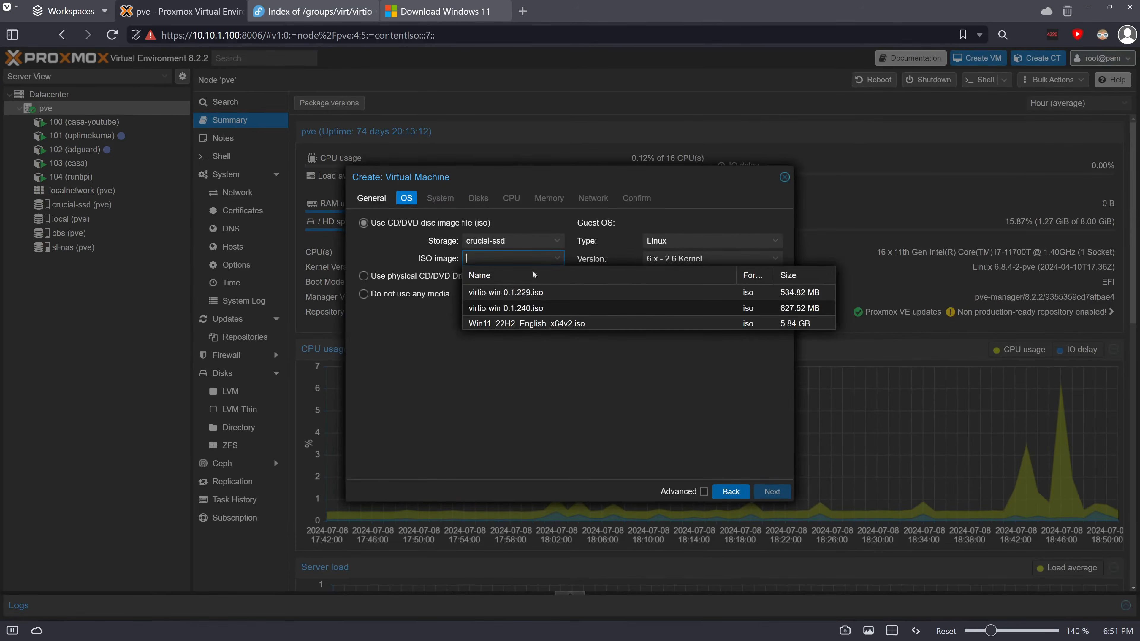
left_click(571, 327)
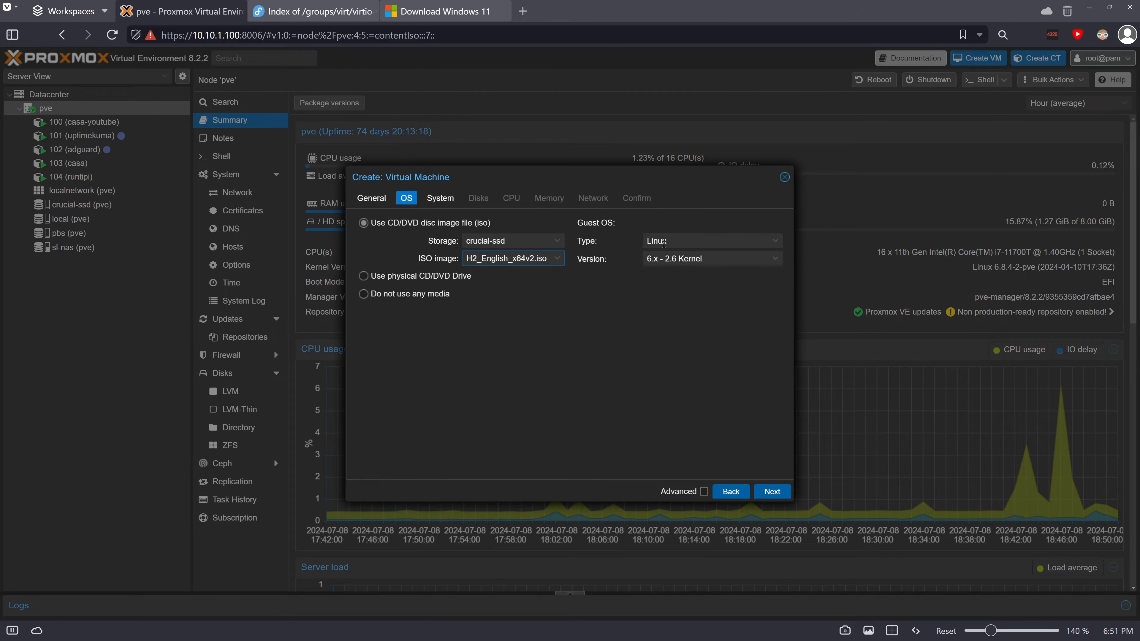
- Set the guest OS type to Microsoft Windows with version 11/2022/2025
left_click(649, 242)
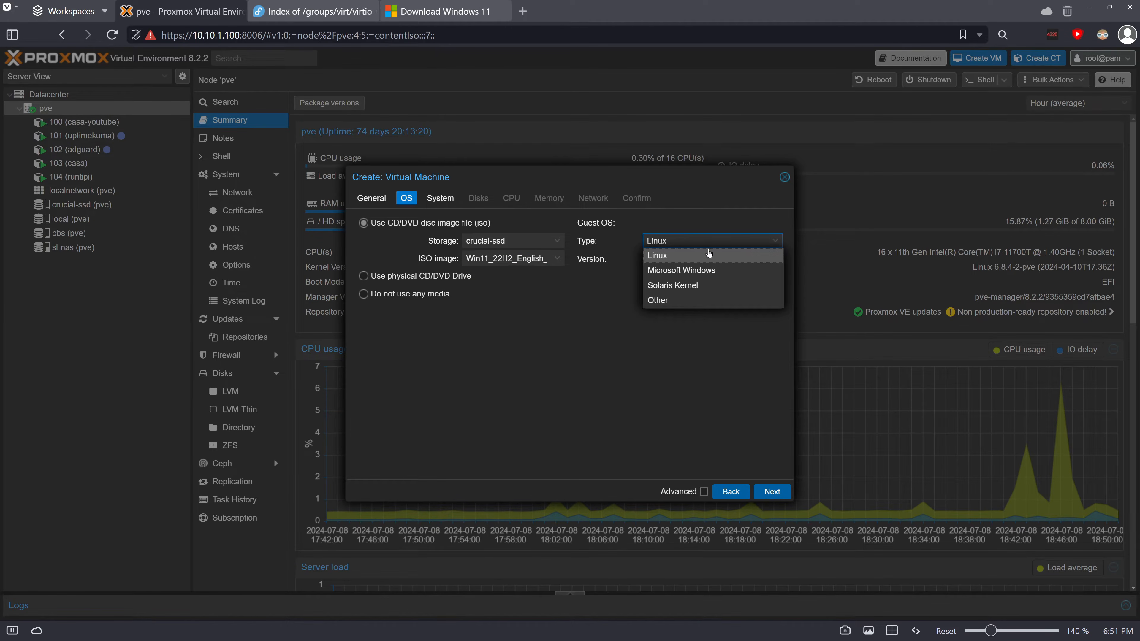
left_click(710, 271)
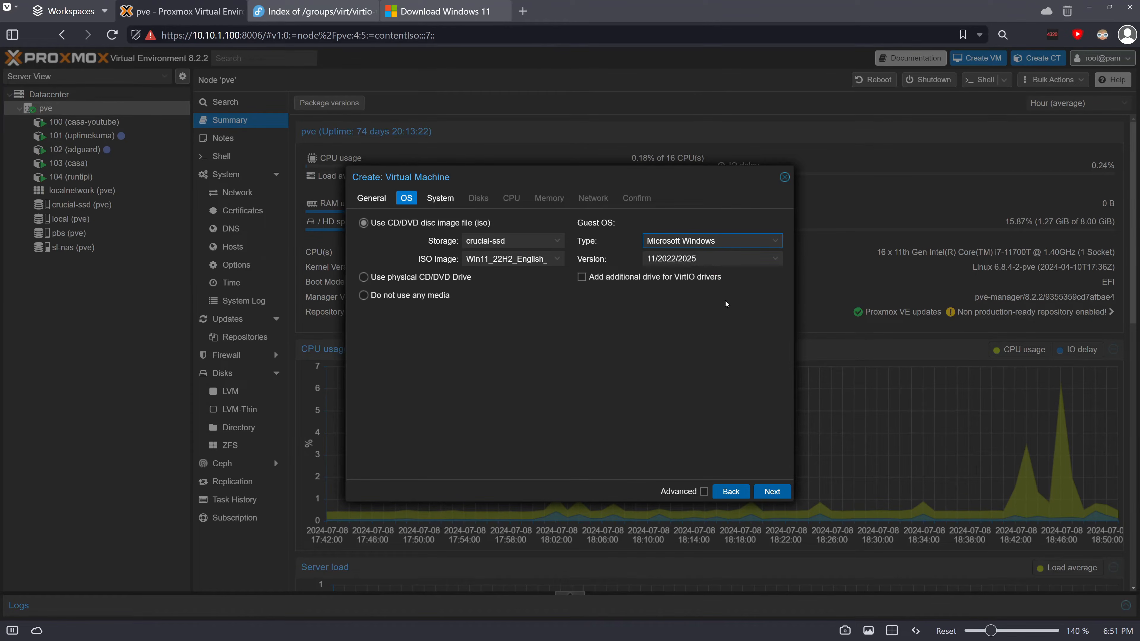
left_click(698, 260)
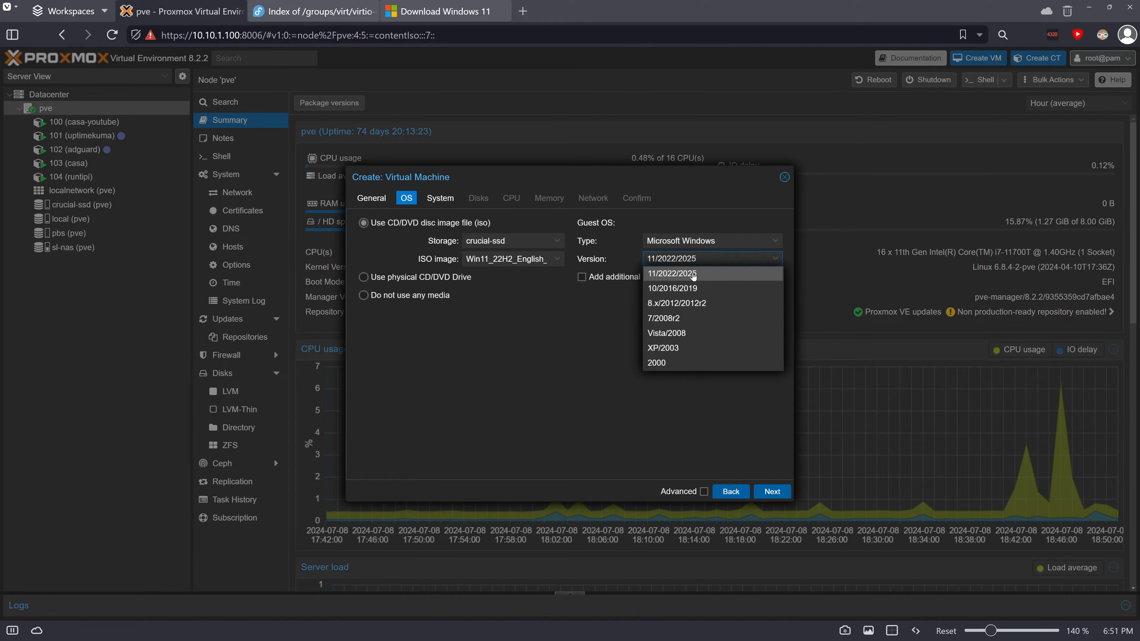
left_click(586, 304)
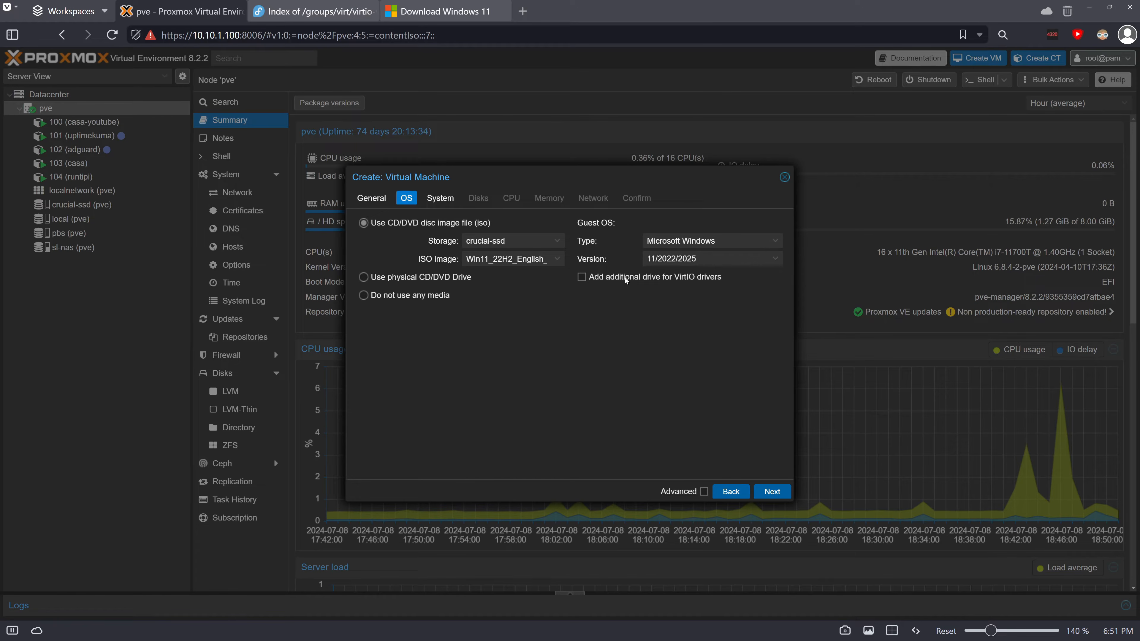
- Add an additional drive for VirtIO drivers using virtio-win-0.1.229.iso from crucial-ssd, and proceed to the system settings
left_click(632, 283)
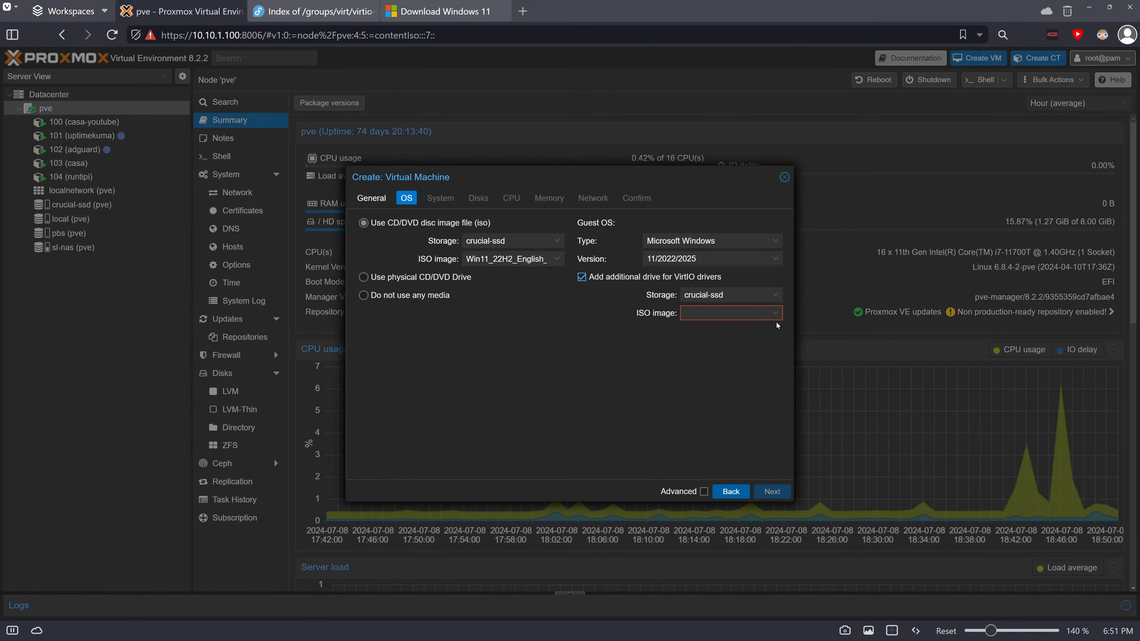
left_click(745, 293)
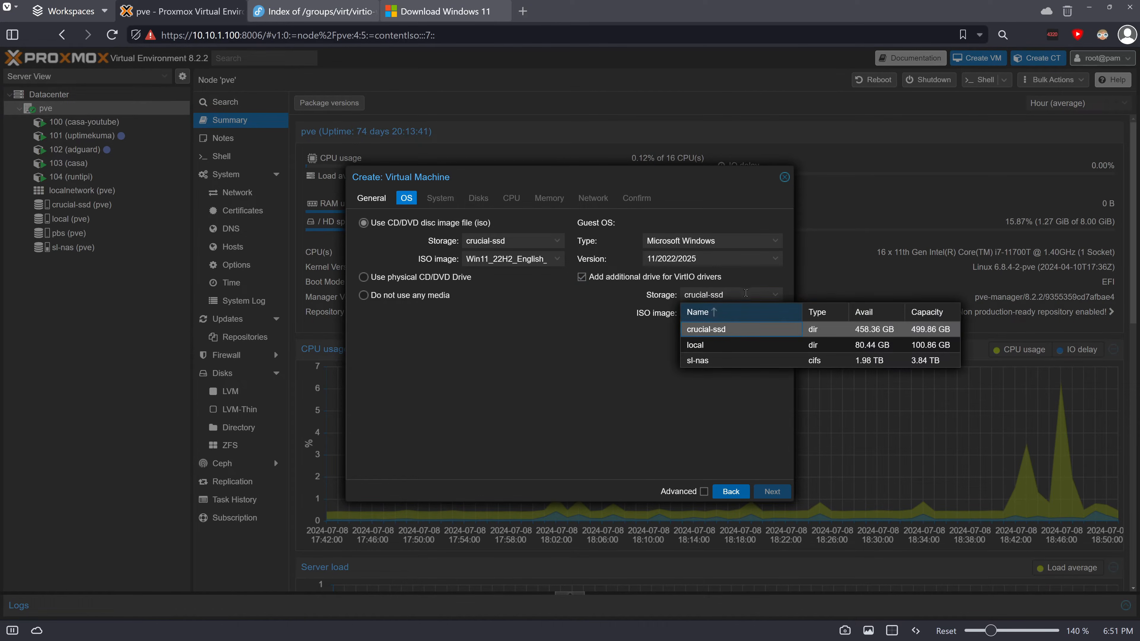
left_click(712, 333)
left_click(718, 314)
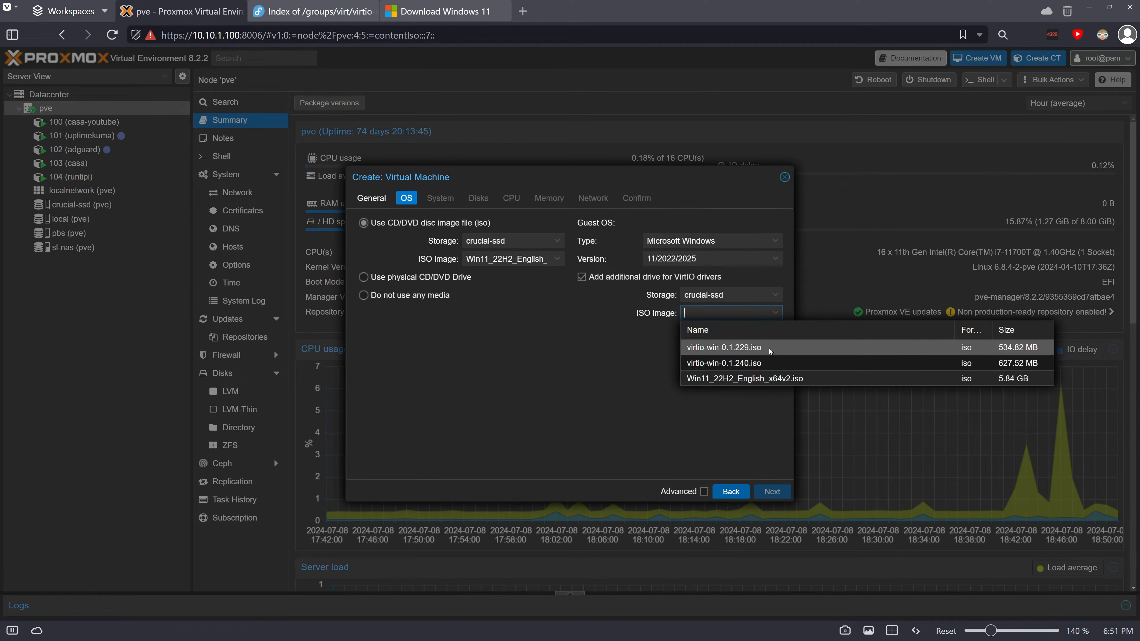
left_click(724, 347)
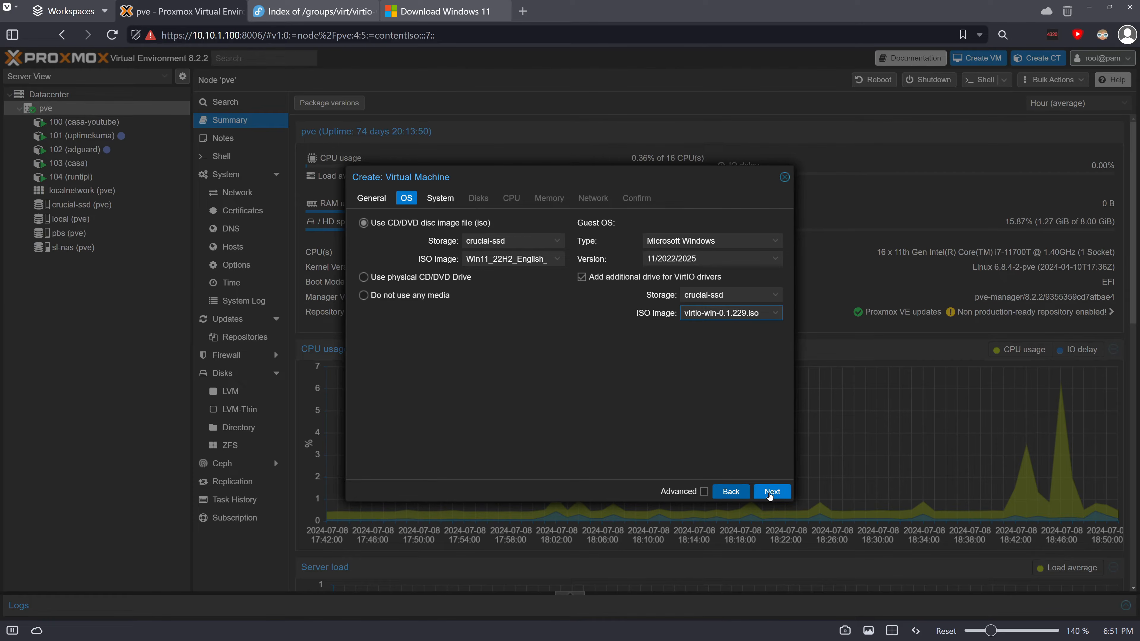
left_click(763, 493)
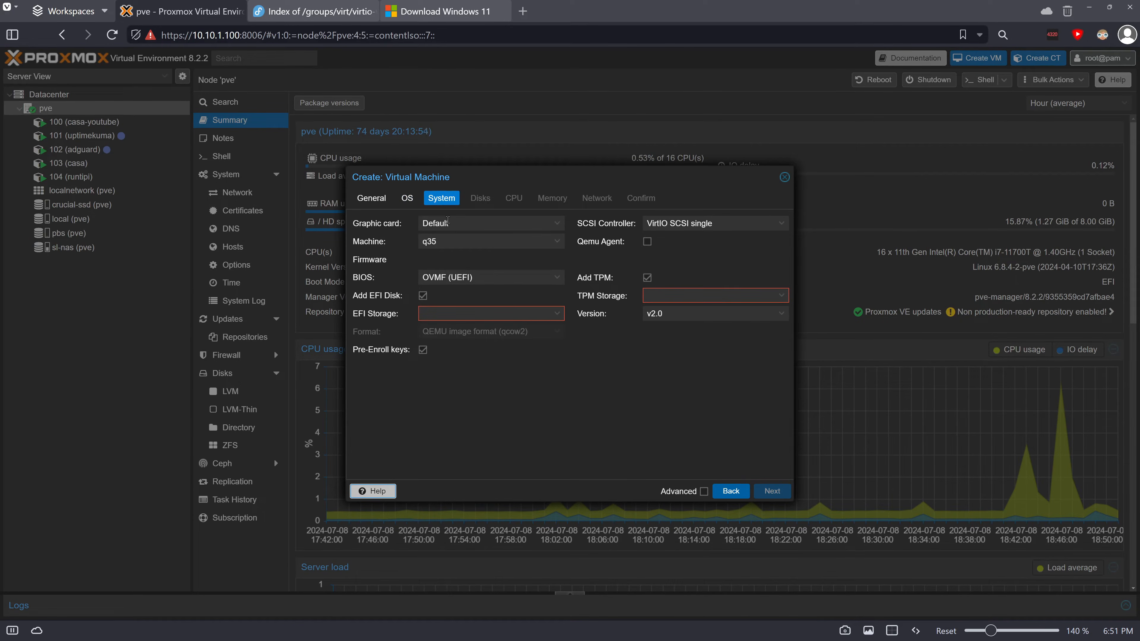
- Keep the Default graphic card and set the EFI storage to crucial-ssd
left_click(447, 221)
left_click(446, 223)
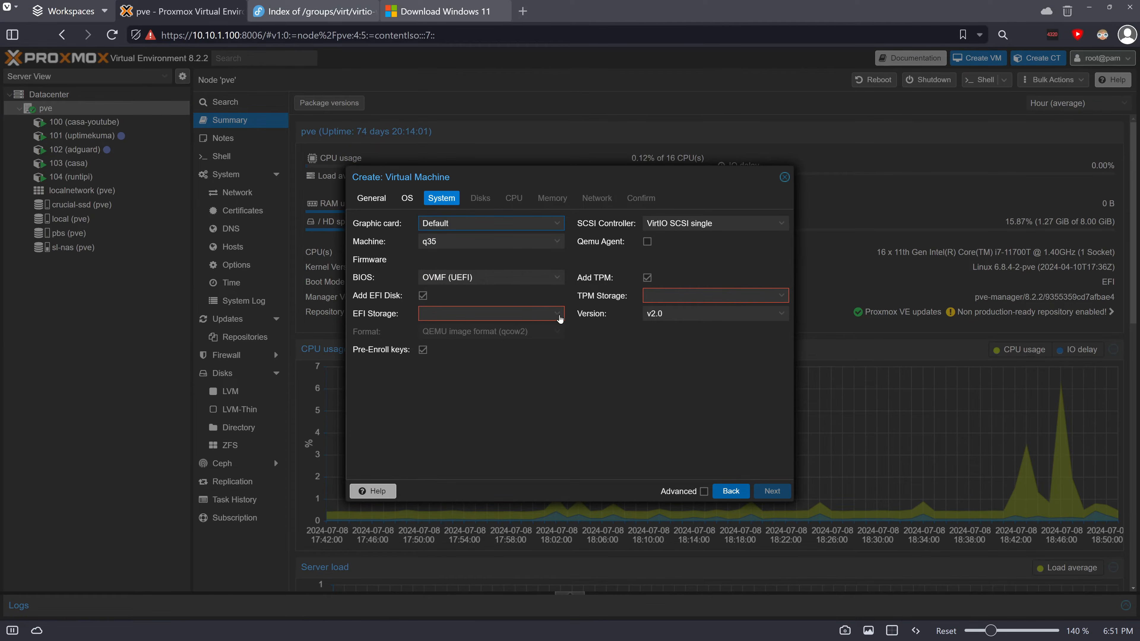
left_click(528, 314)
left_click(476, 348)
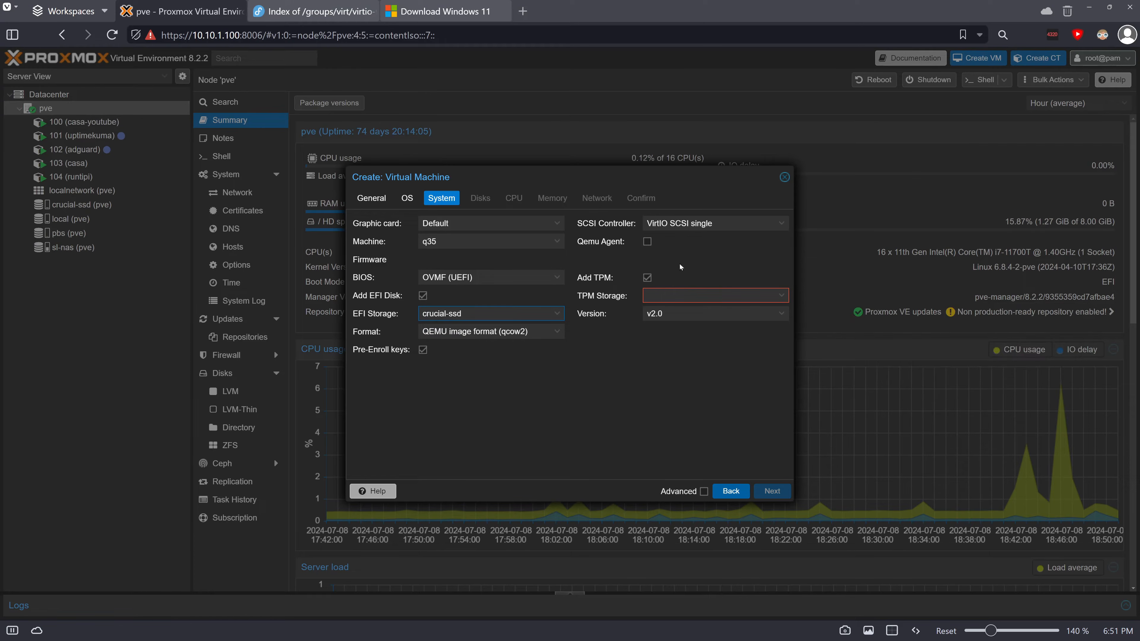
- Enable the Qemu Agent and keep VirtIO SCSI single as the SCSI controller
left_click(648, 242)
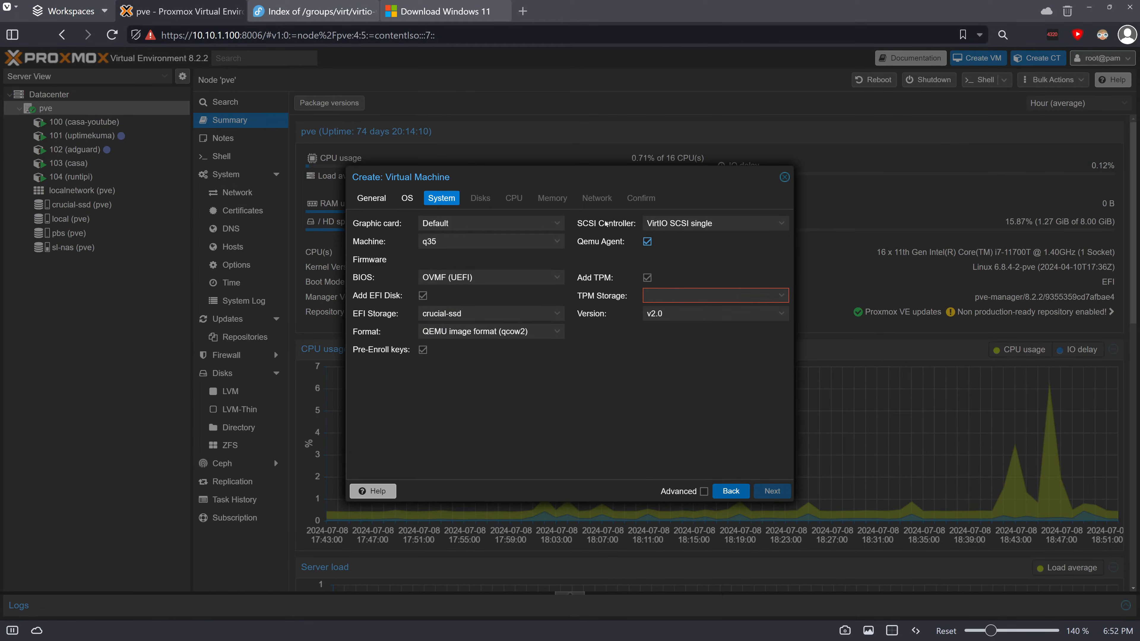
left_click(690, 222)
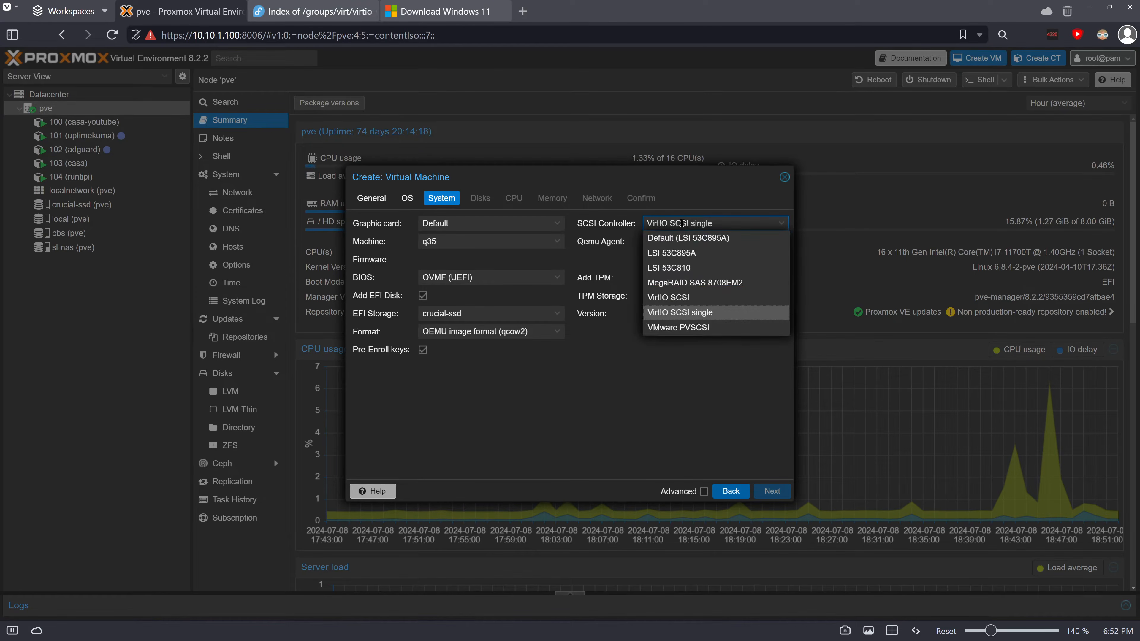
left_click(681, 223)
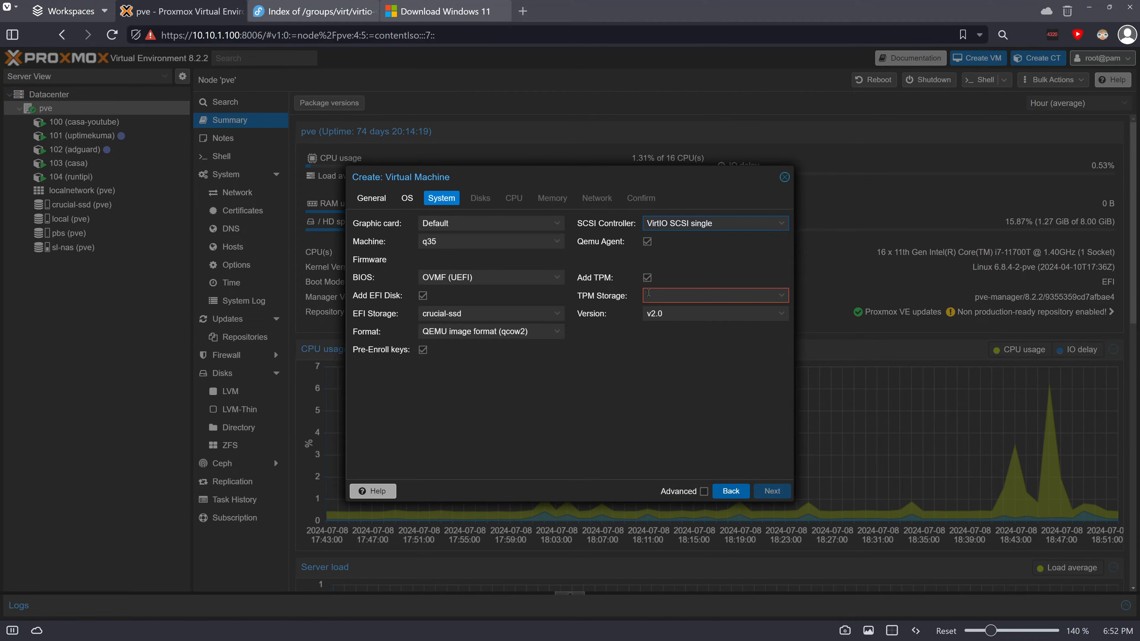
- Set the TPM storage to crucial-ssd and proceed to the disk settings
left_click(677, 298)
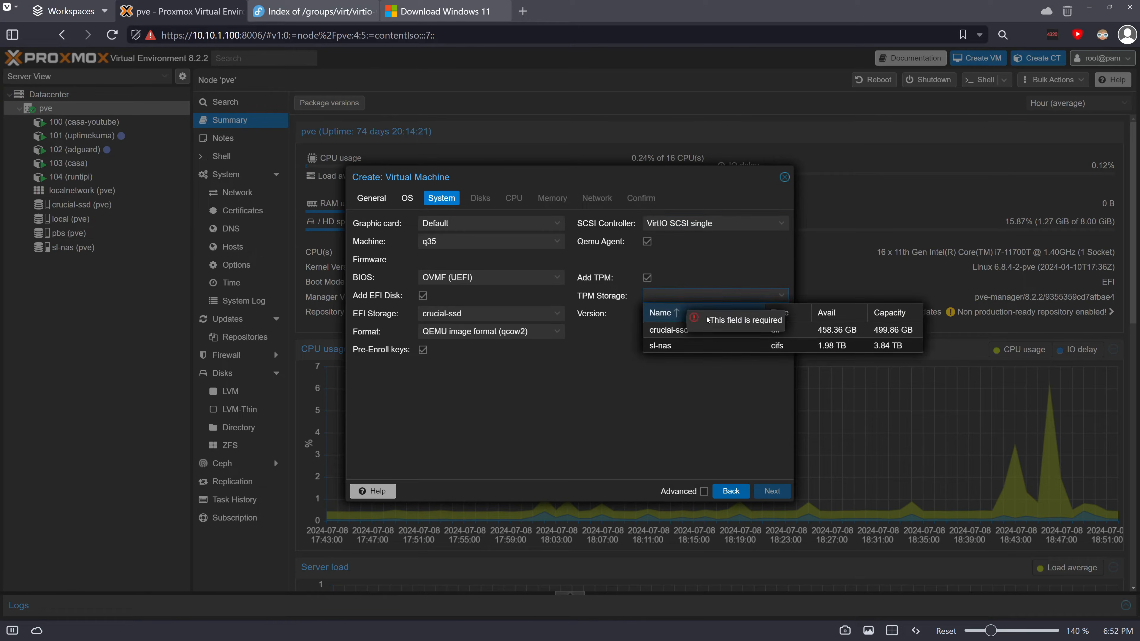
left_click(679, 331)
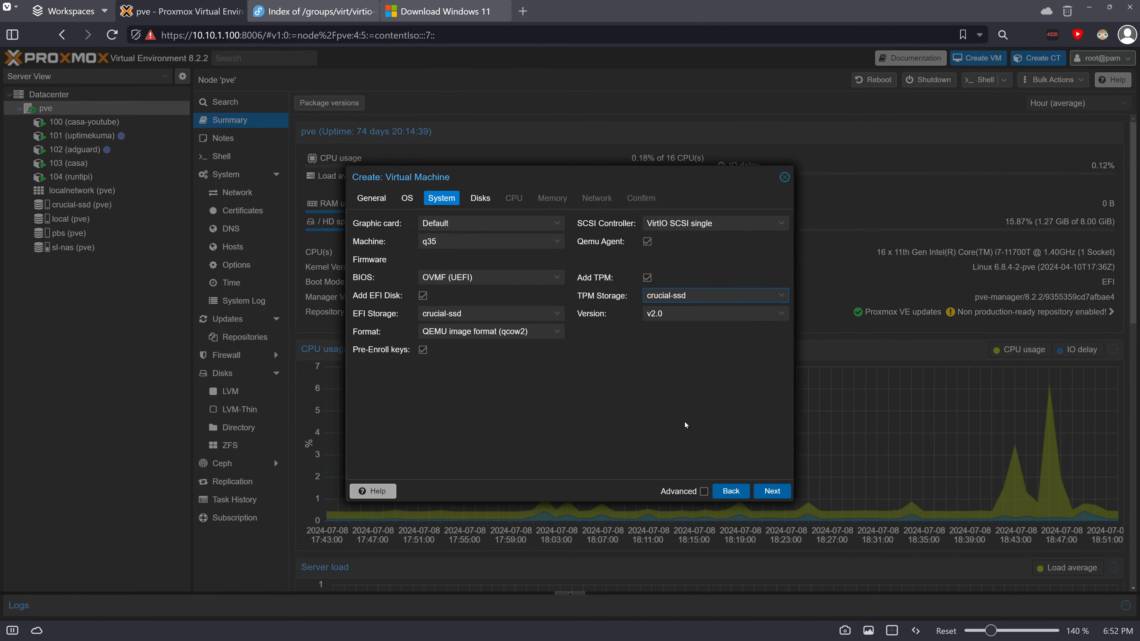
left_click(772, 492)
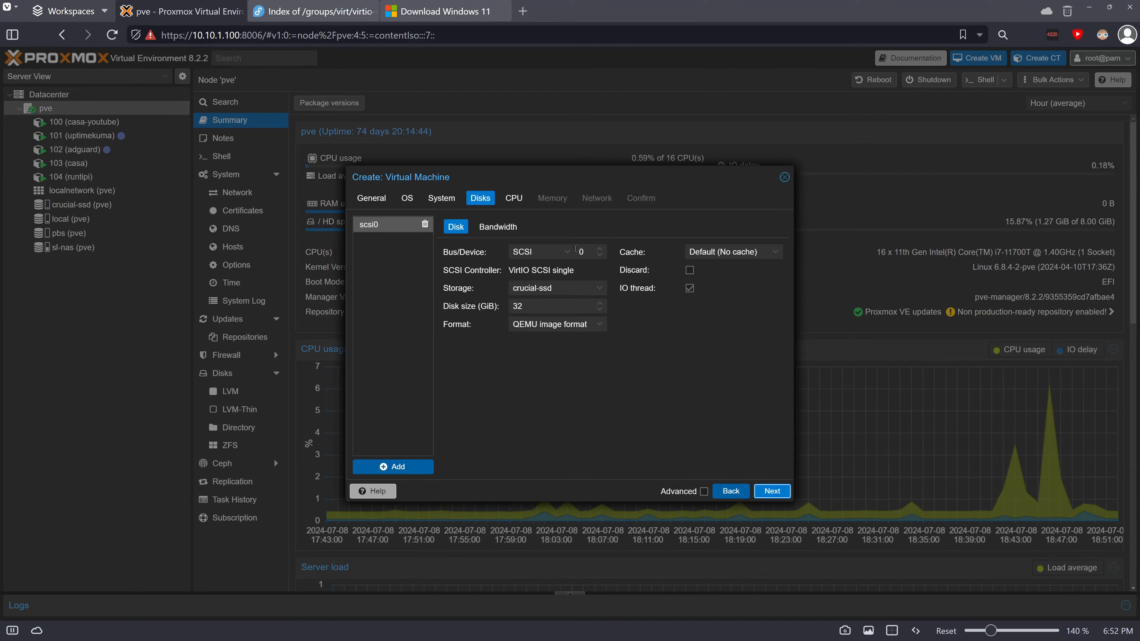
- Configure the virtual disk as SATA with a size of 64 GiB, keeping the QEMU image format (qcow2)
left_click(566, 252)
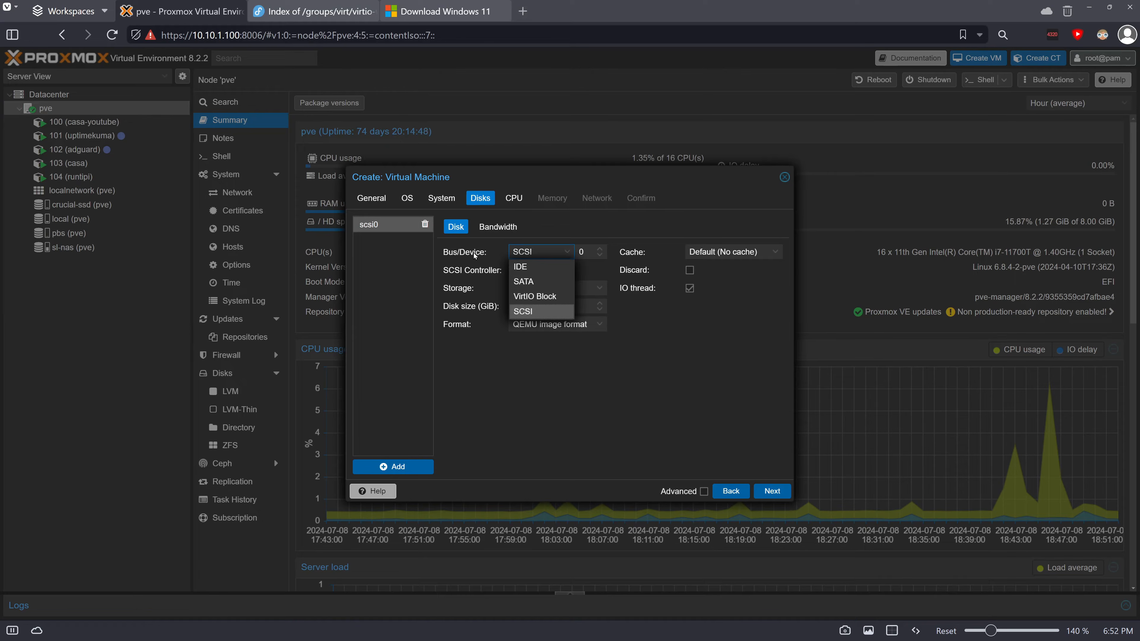
left_click(525, 282)
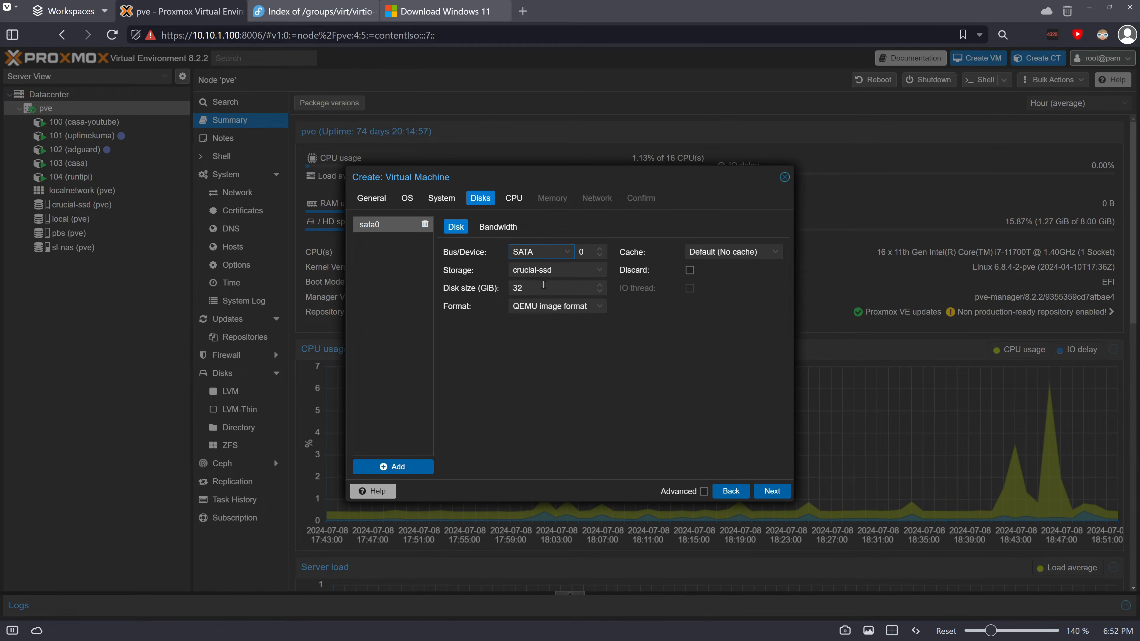
double_click(543, 285)
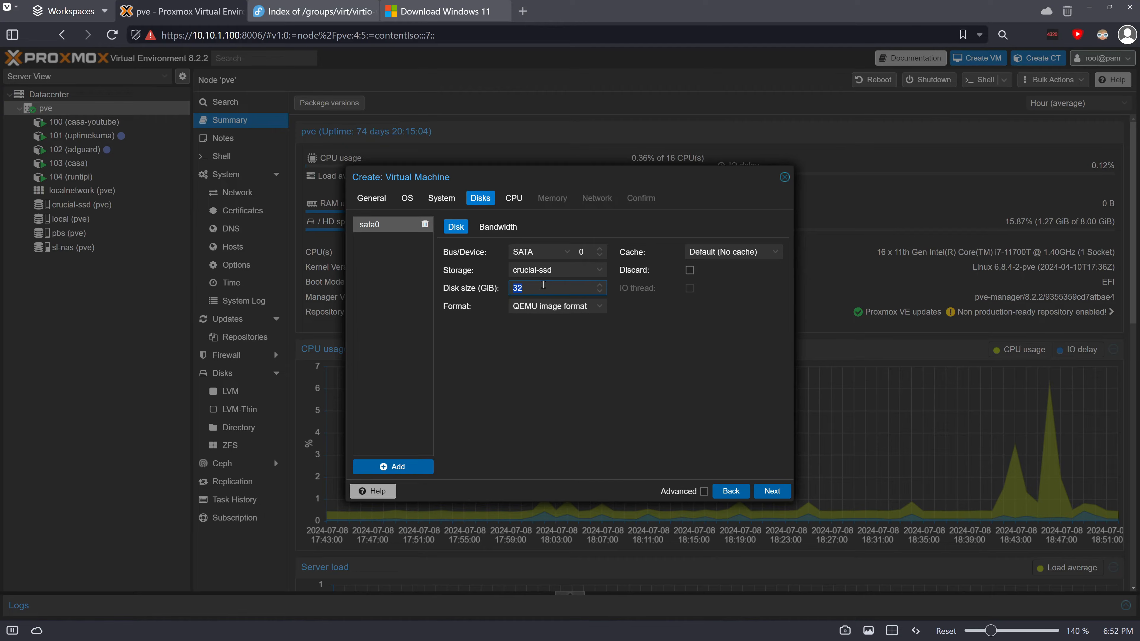
type("64")
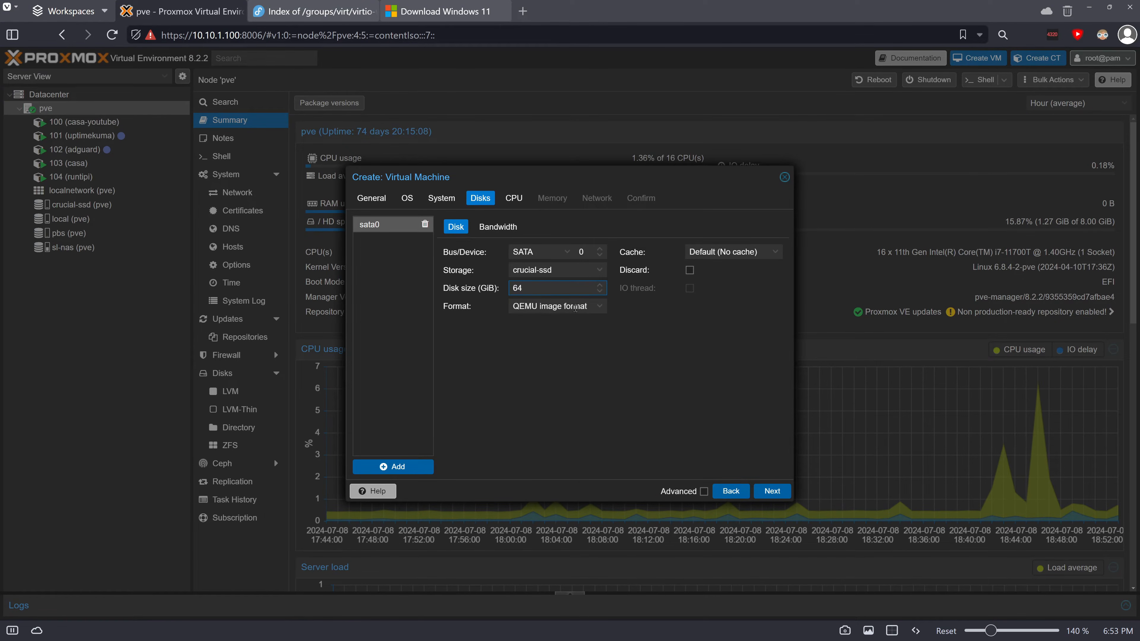
left_click(581, 307)
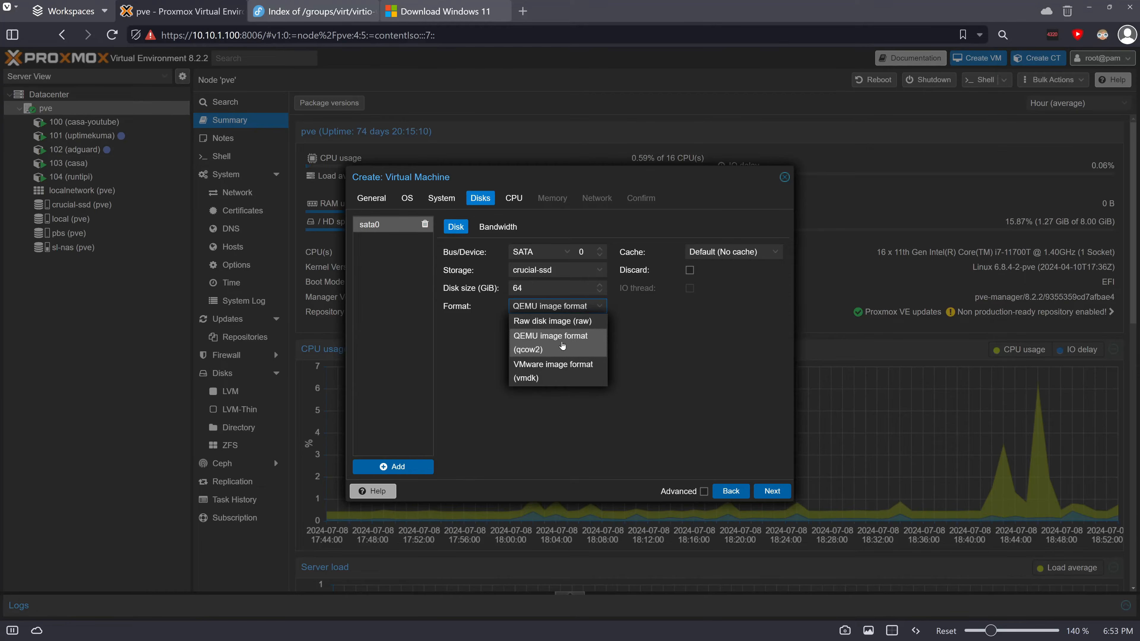
left_click(605, 344)
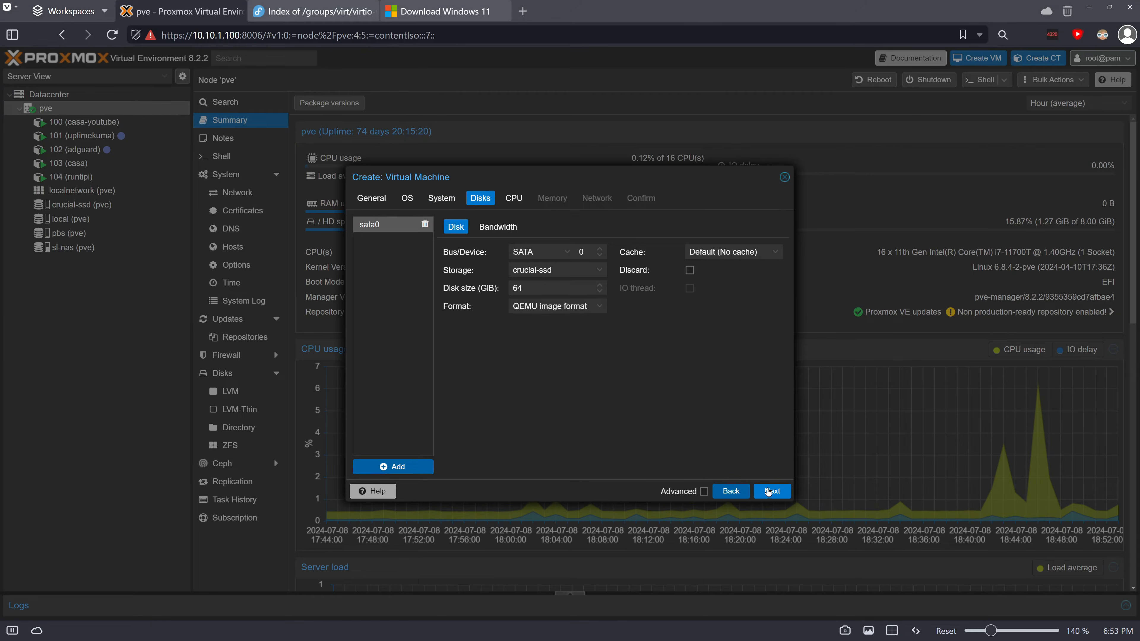
- Give the virtual machine 4 CPU cores on 1 socket, keeping the x86-64-v2-AES processor type
left_click(771, 491)
left_click(481, 239)
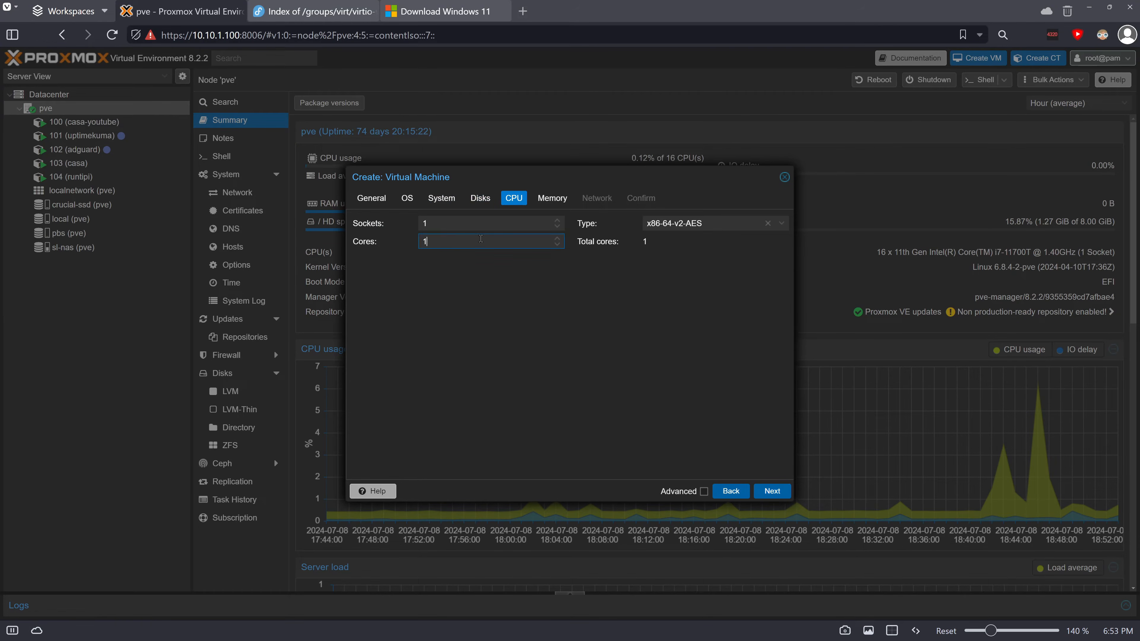
type("4")
left_click(707, 224)
left_click(595, 293)
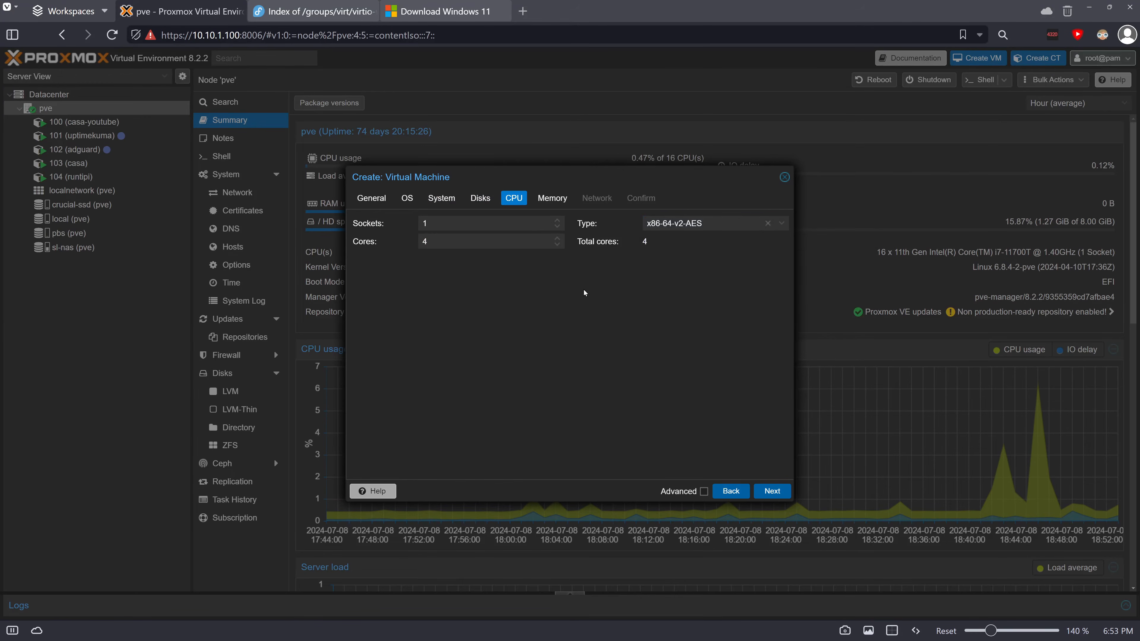
- Keep the memory at 4096 MiB and set the minimum memory to 1024 MiB with the ballooning device enabled
left_click(550, 200)
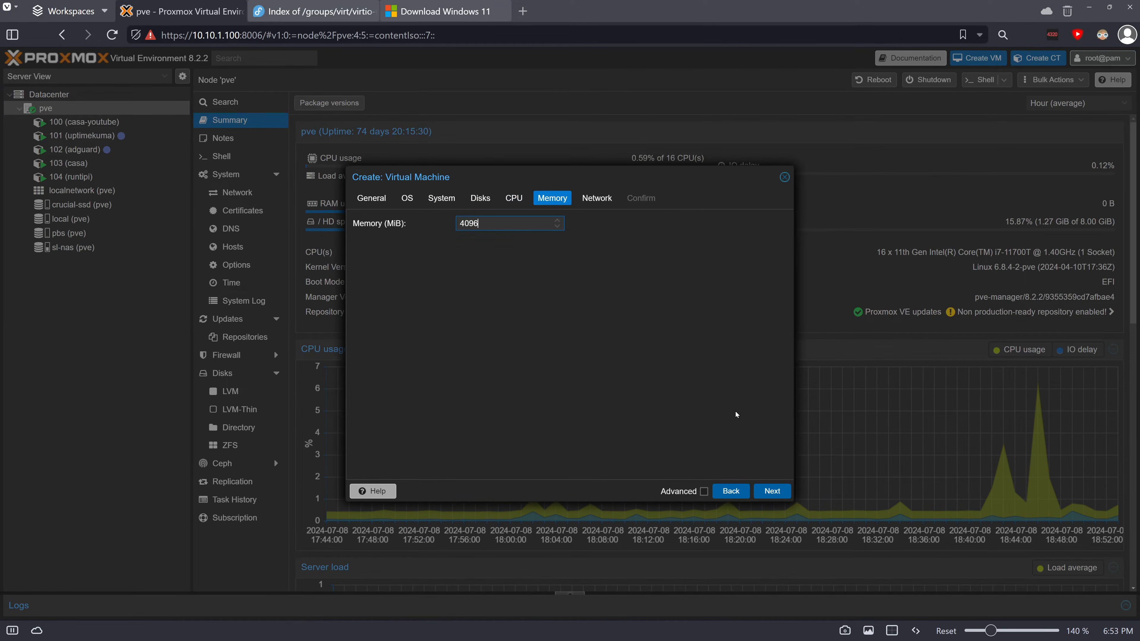
left_click(704, 492)
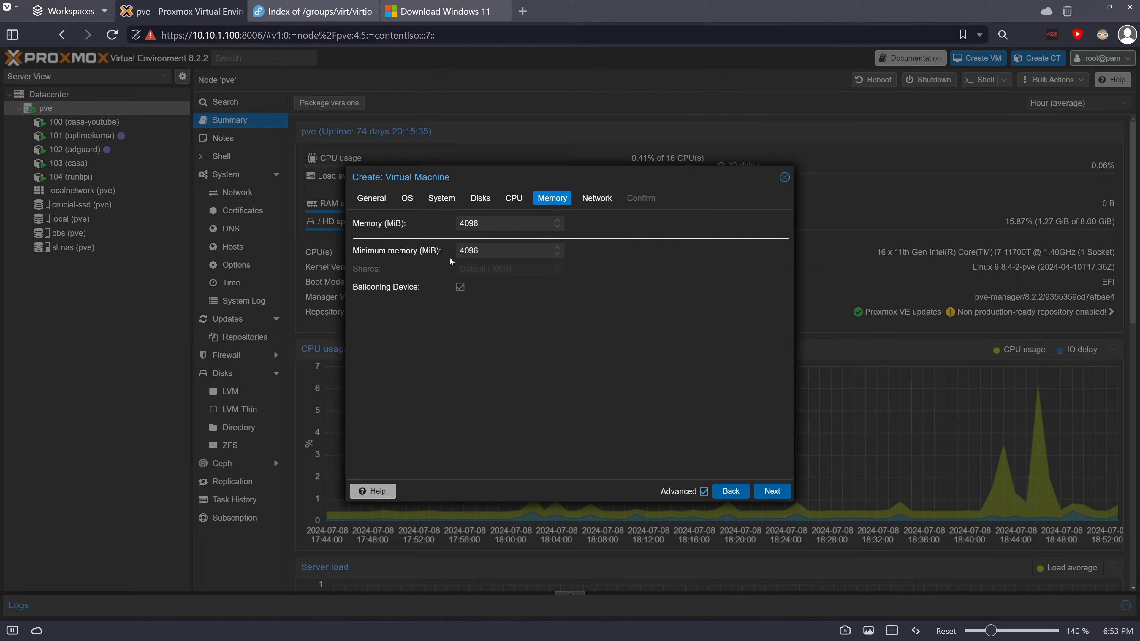
double_click(518, 252)
type("1024")
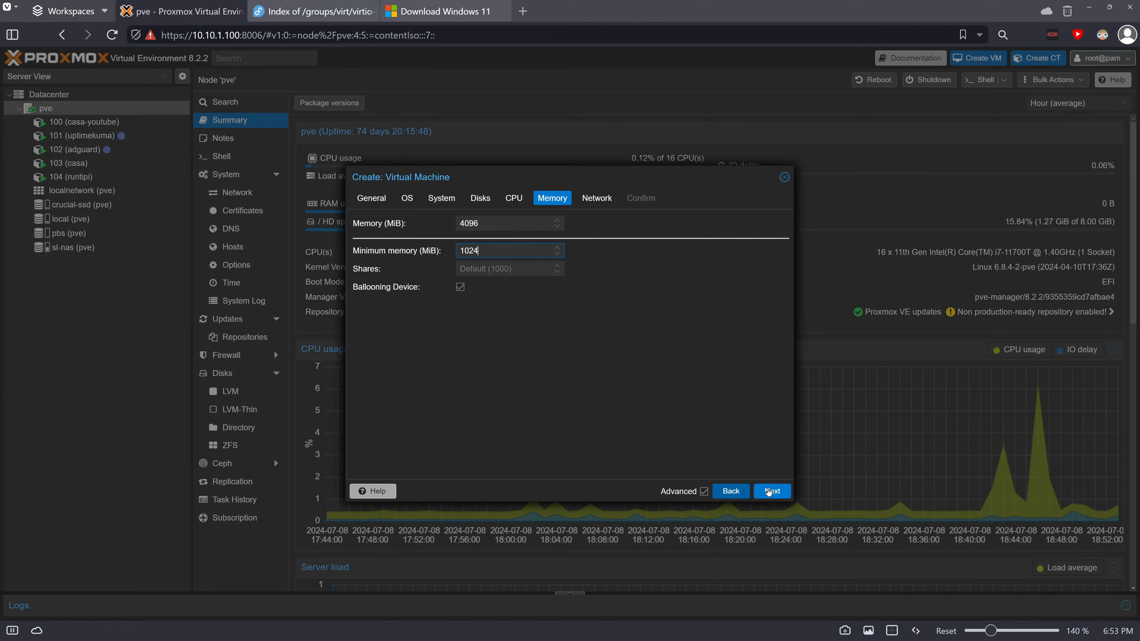
- Hide the advanced options and accept the network settings with bridge vmbr0 and the VirtIO (paravirtualized) model
left_click(772, 490)
left_click(702, 491)
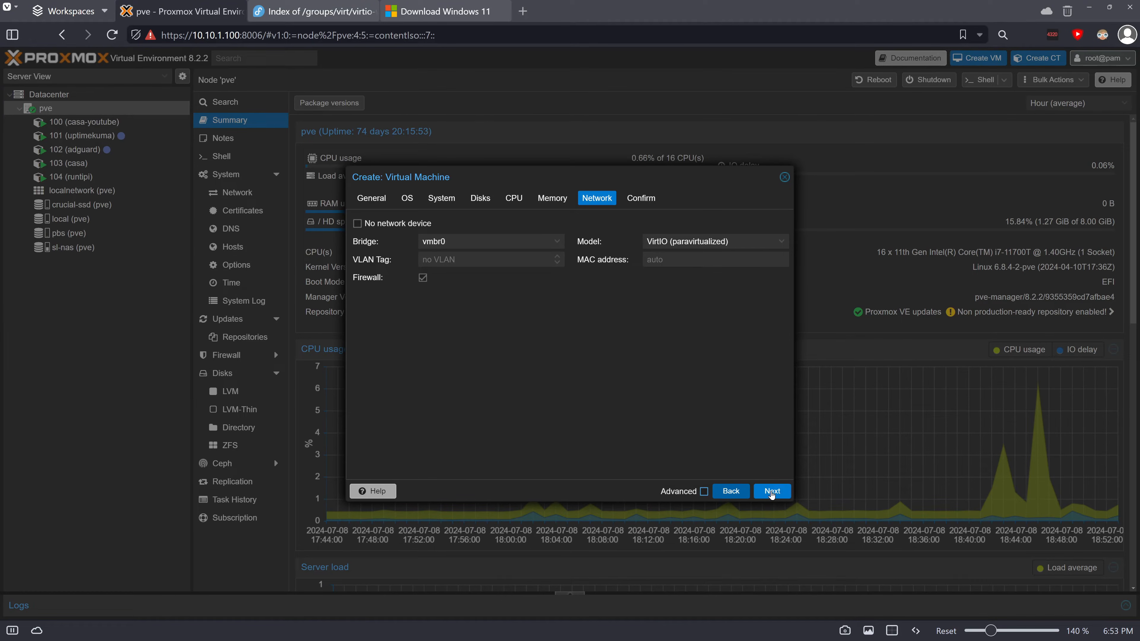
double_click(771, 494)
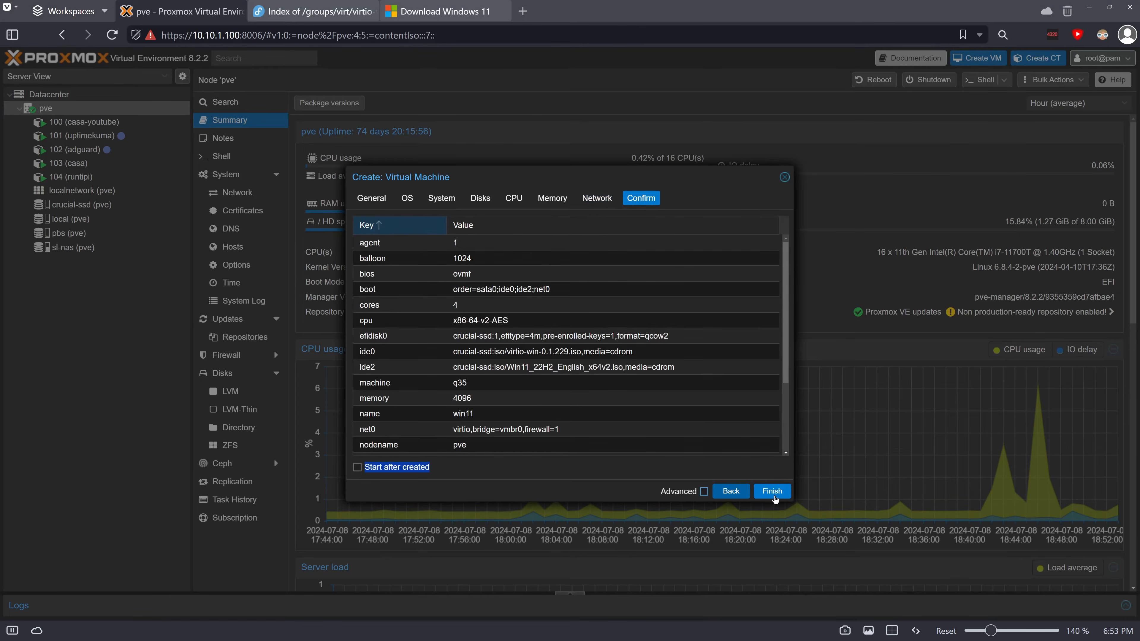
- Review the configuration summary, including the EFI disk and ISO entries, and create the virtual machine without starting it automatically
left_click(606, 351)
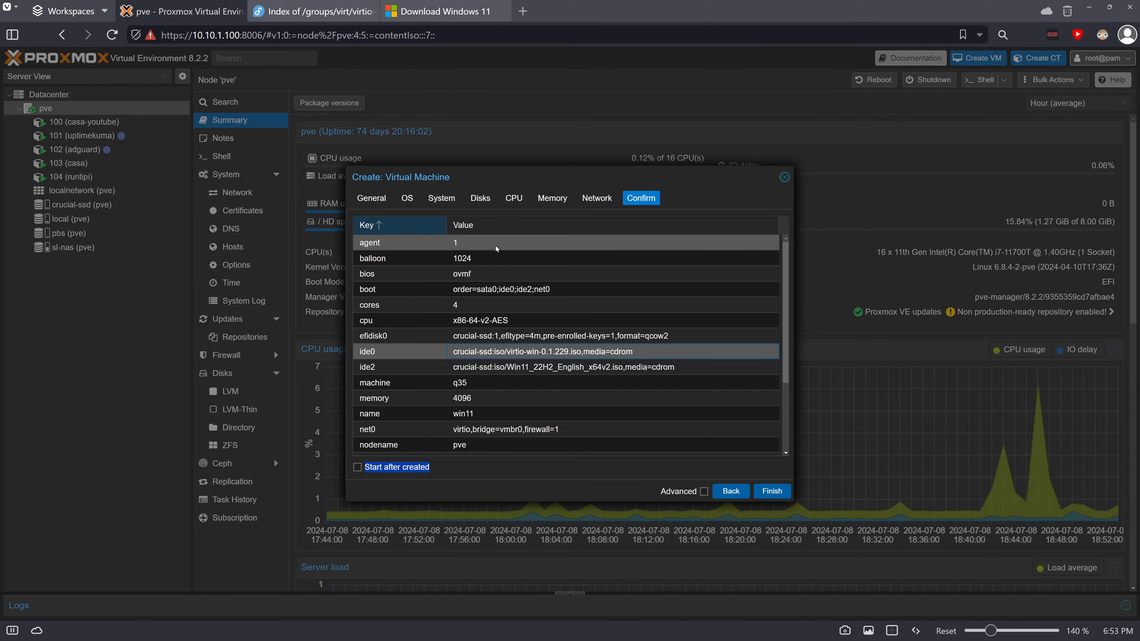
scroll(516, 246, "down", 3)
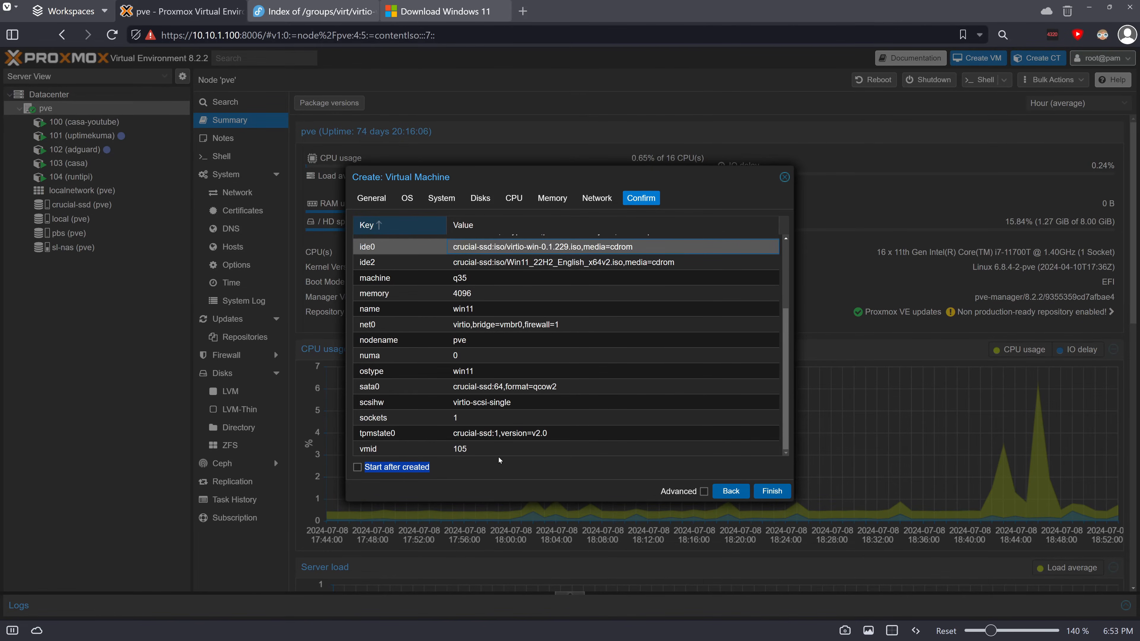
scroll(511, 294, "up", 3)
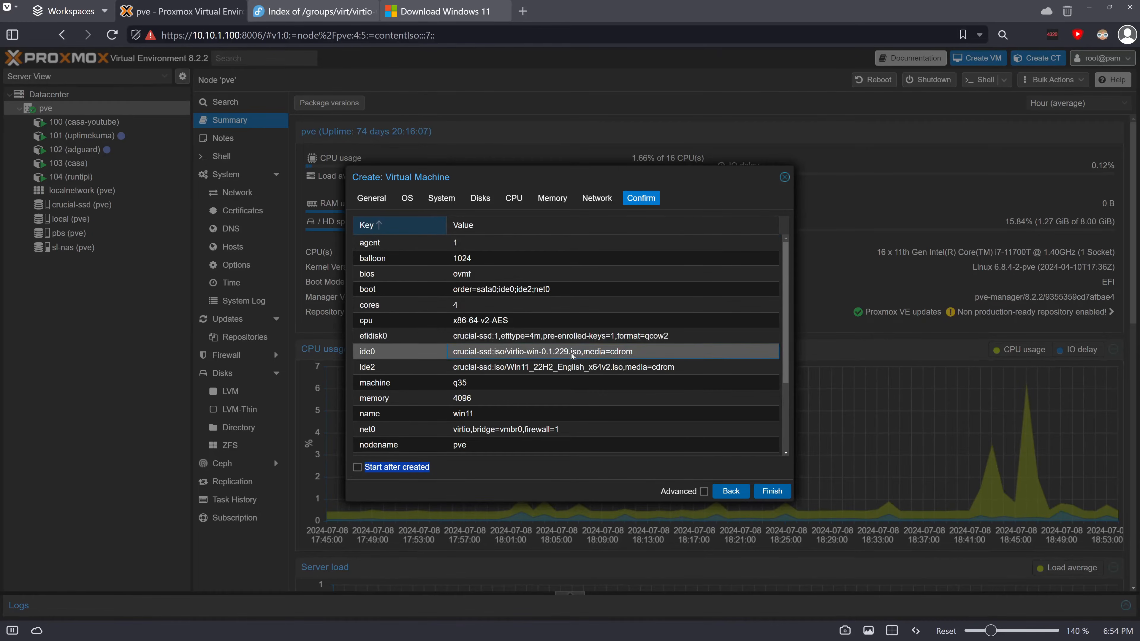
left_click(570, 336)
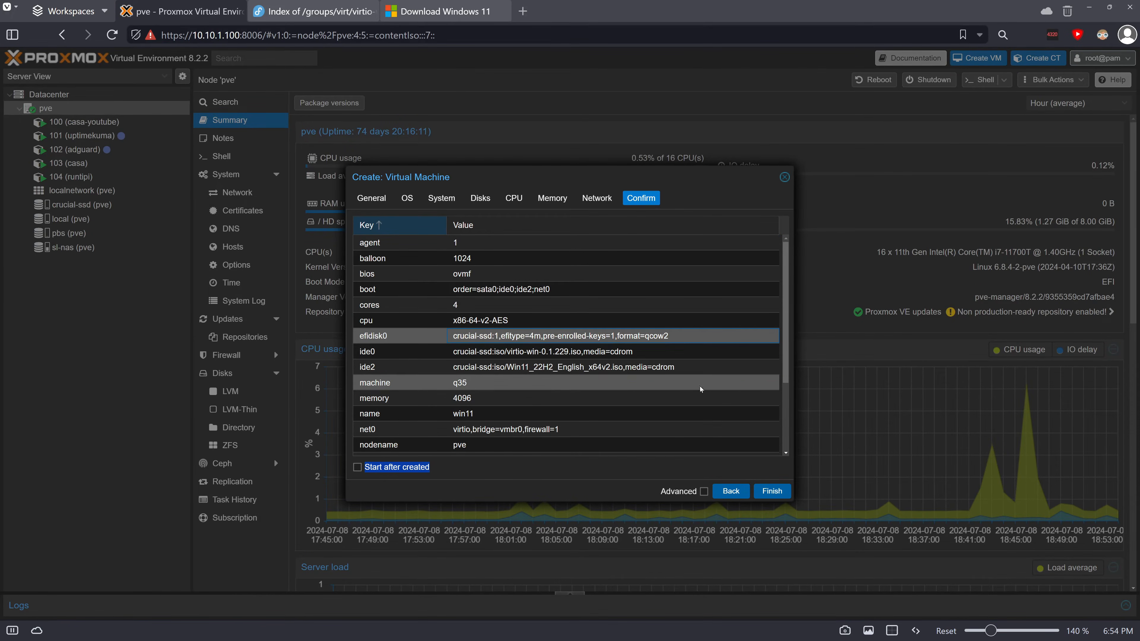
left_click(774, 492)
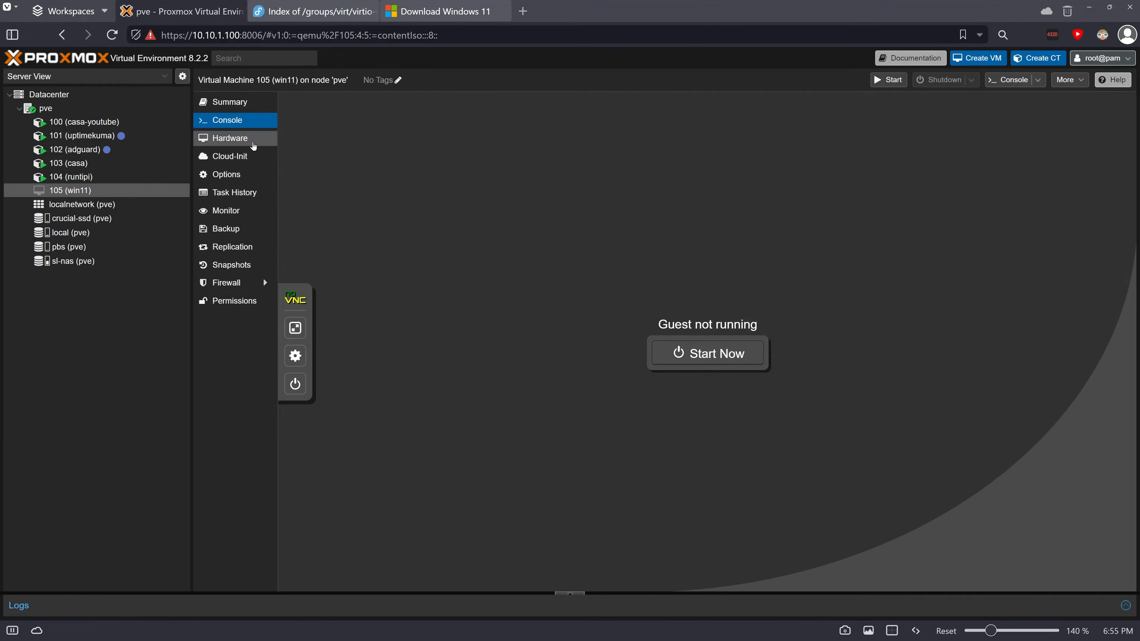
- Boot the win11 virtual machine into Windows Setup and start the installation with English (United States) and the US keyboard
left_click(731, 354)
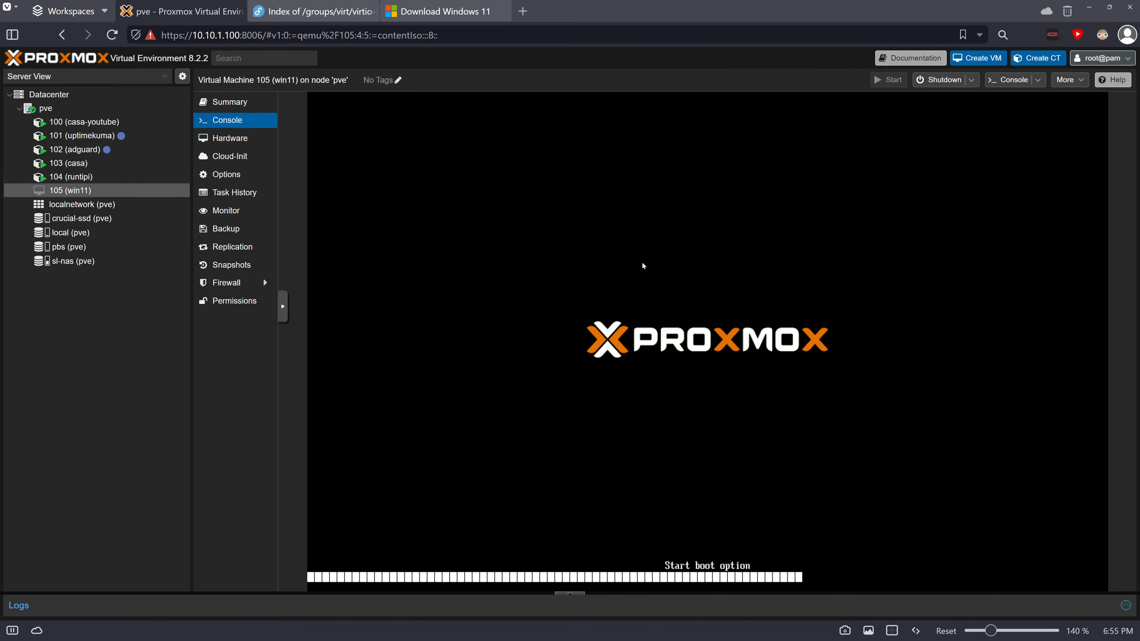
key("Return")
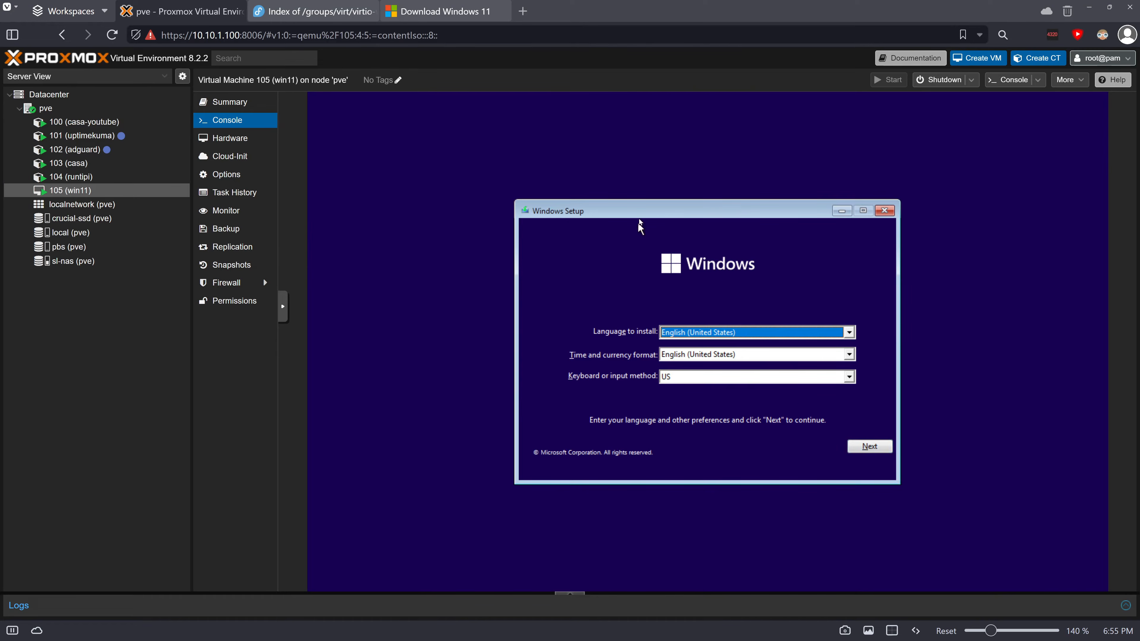
mouse_move(640, 219)
left_mouse_down()
mouse_move(676, 220)
mouse_move(654, 217)
left_mouse_up()
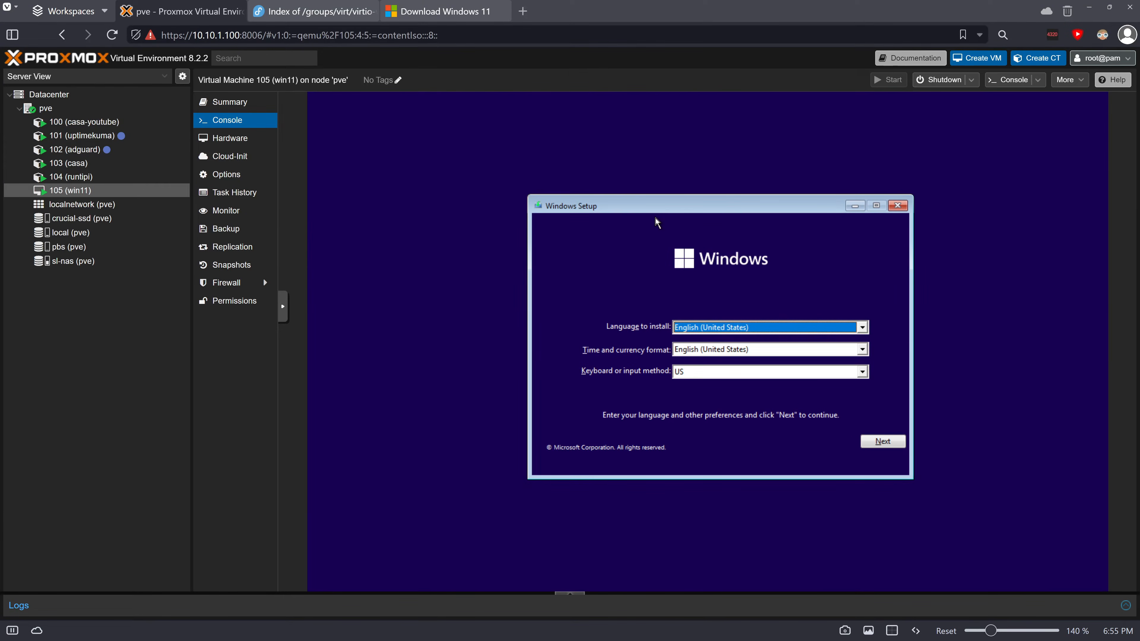
left_click(876, 442)
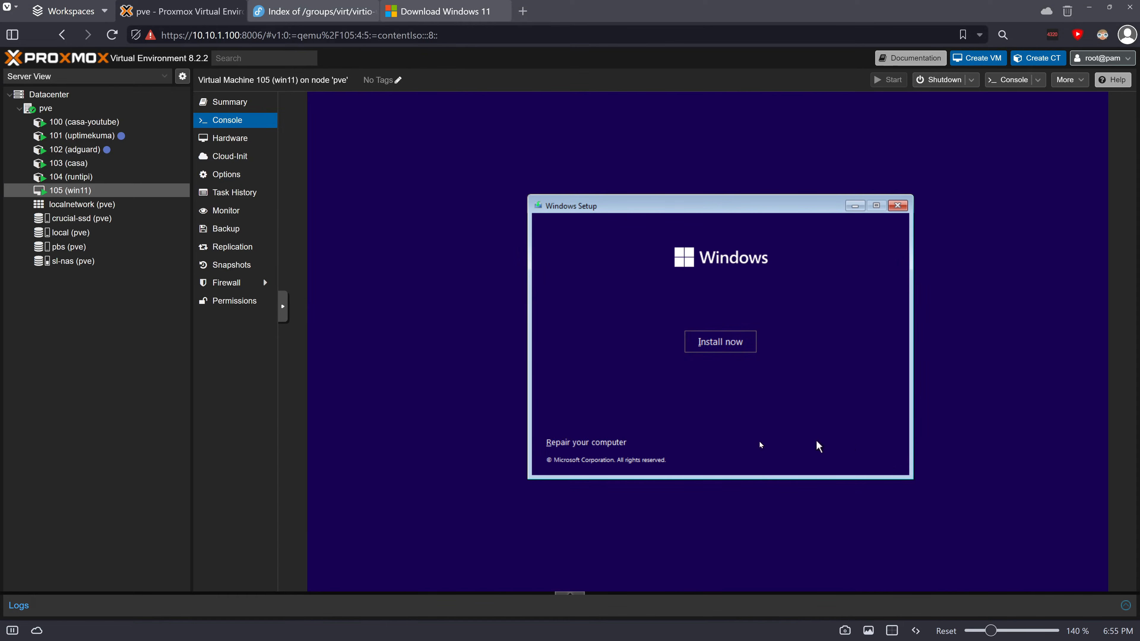
left_click(732, 350)
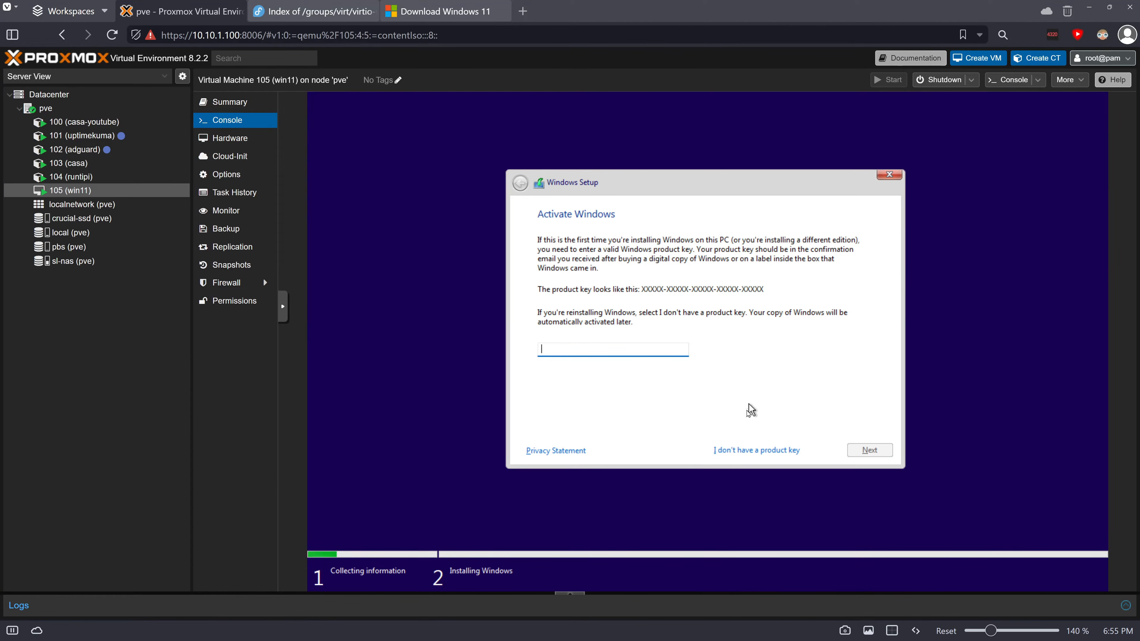
- Skip the product key and choose Windows 11 Pro as the operating system to install
left_click(768, 451)
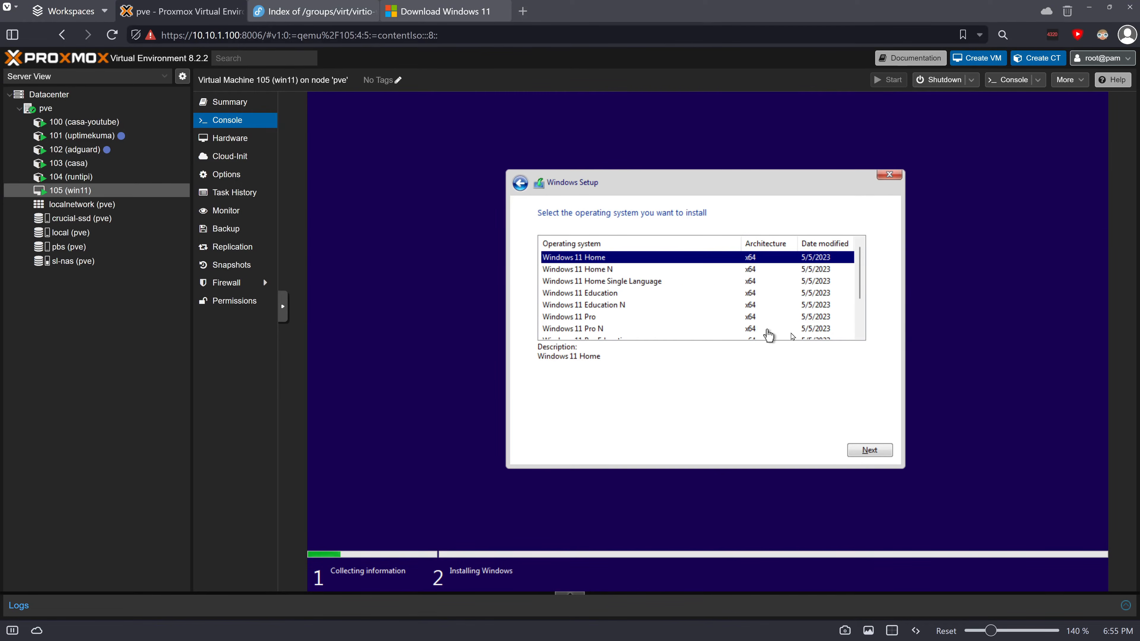
left_click(610, 318)
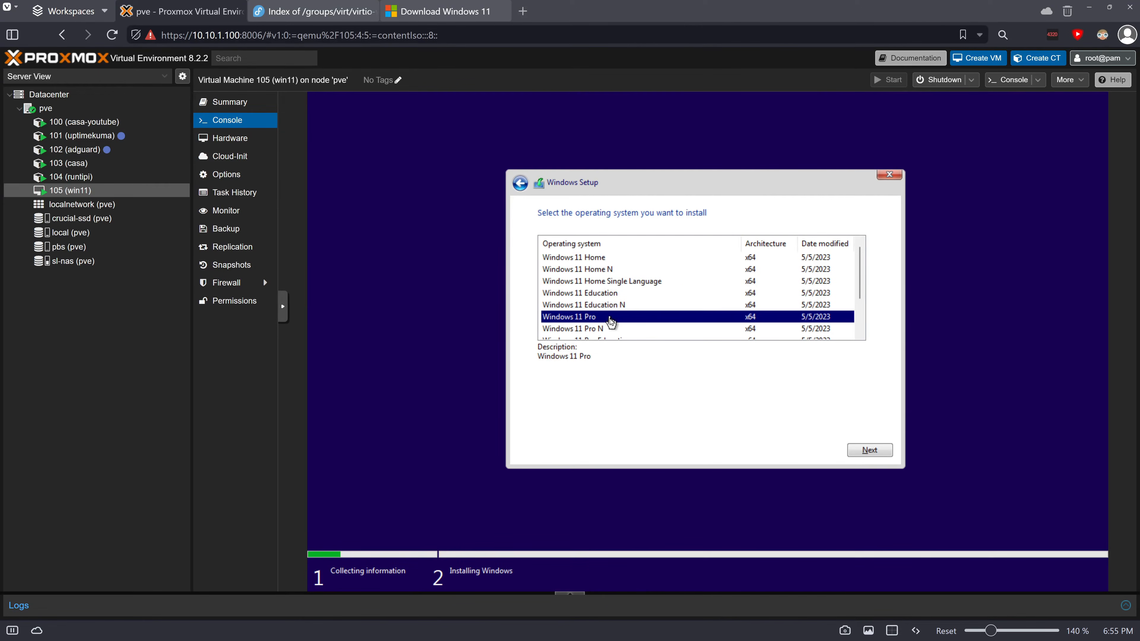
left_click(871, 449)
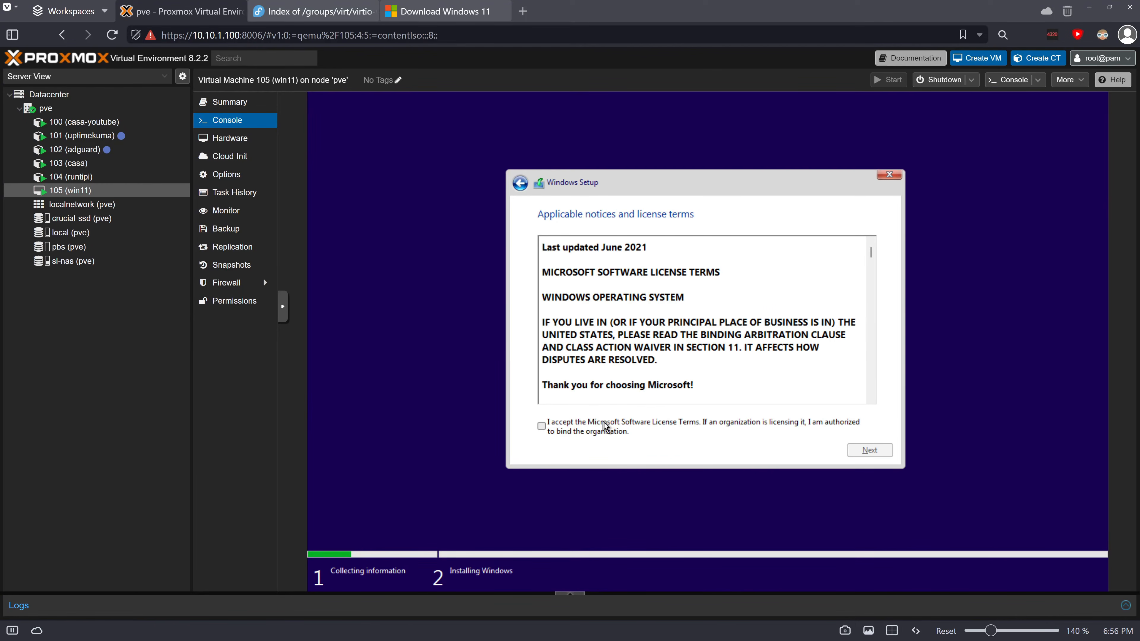
- Accept the license terms and start a custom Windows installation on Drive 0 Unallocated Space
left_click(605, 425)
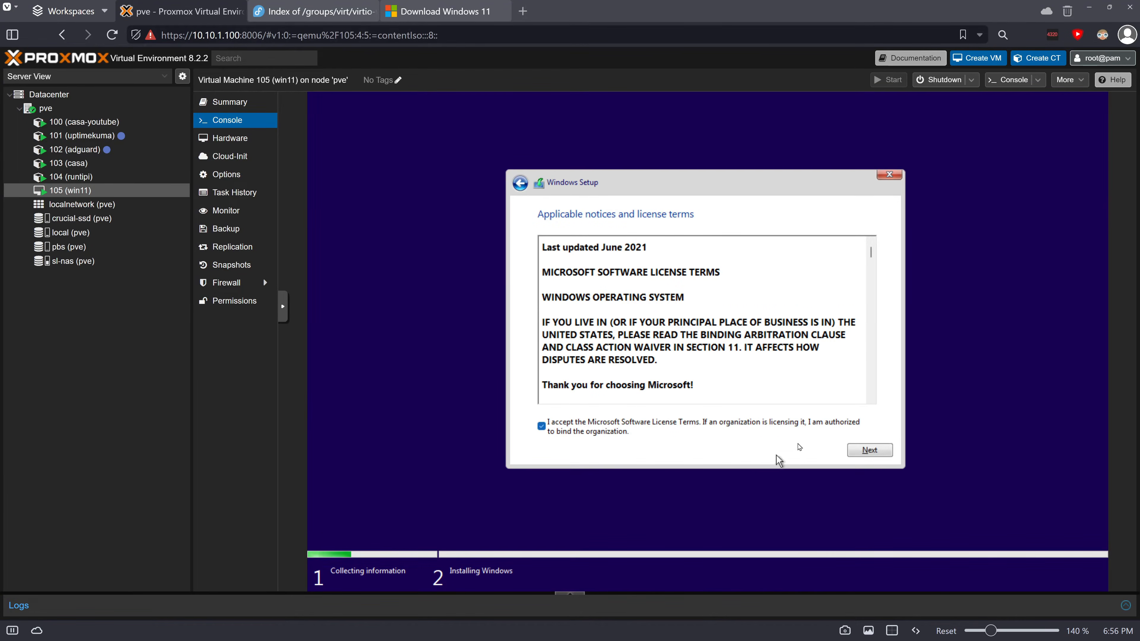
left_click(870, 450)
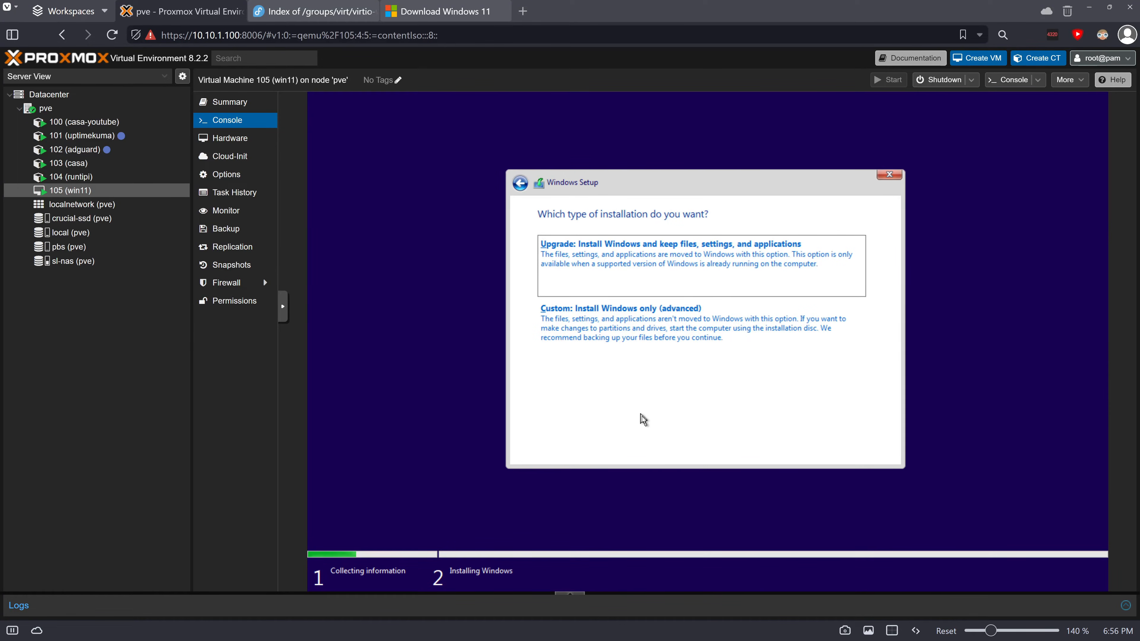
left_click(673, 348)
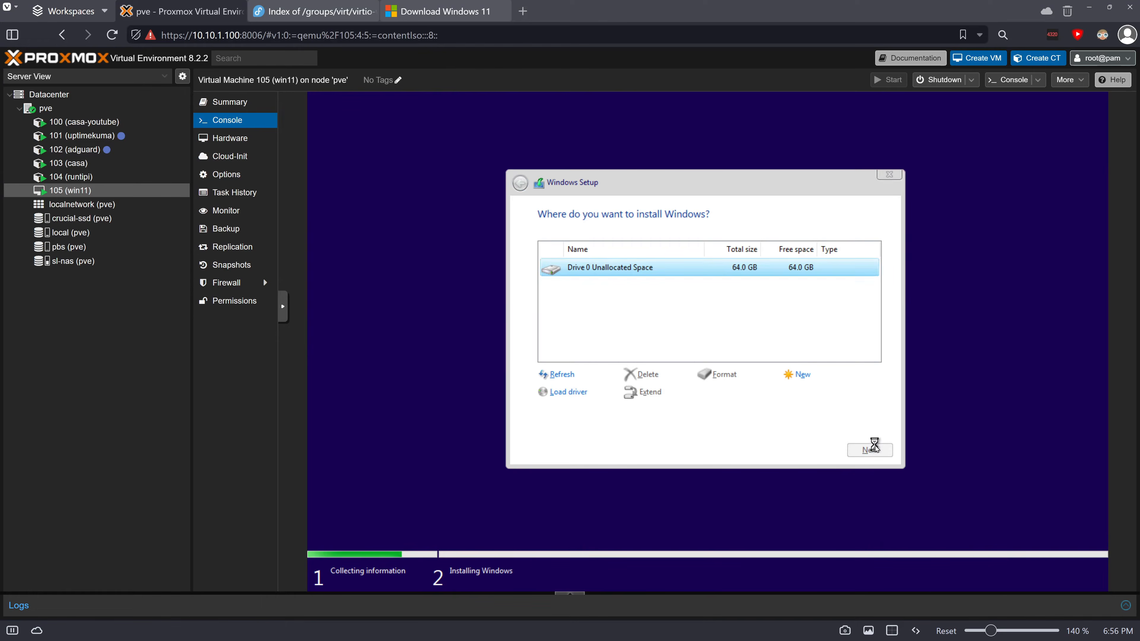
left_click(873, 447)
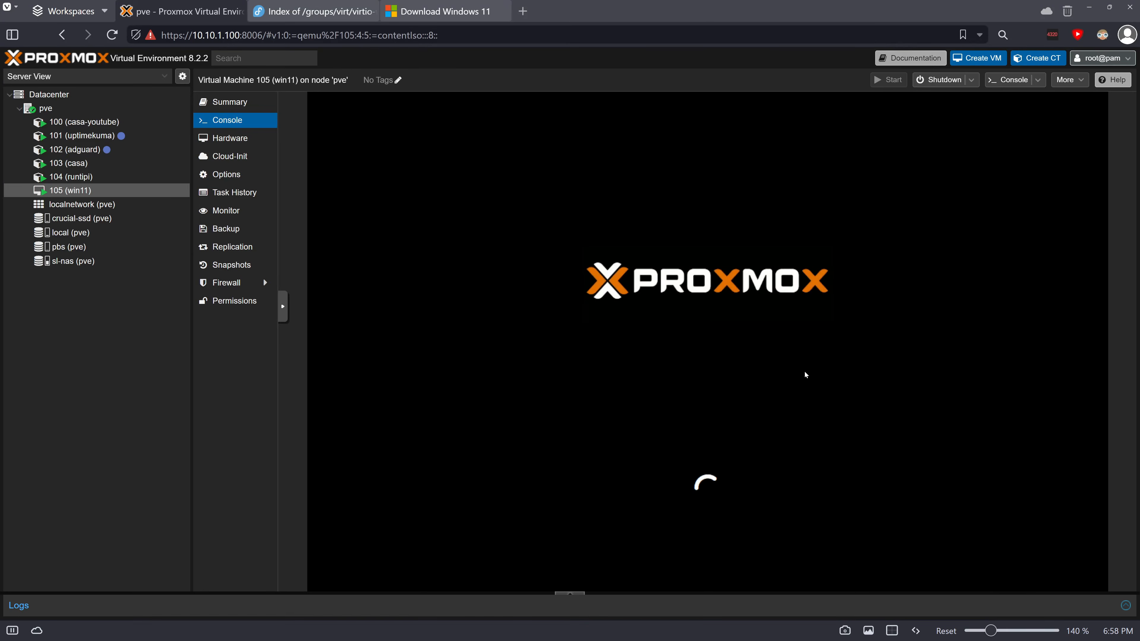
- Open the virtual machine's console in a separate maximized noVNC window and show its extra keys
left_click(1070, 80)
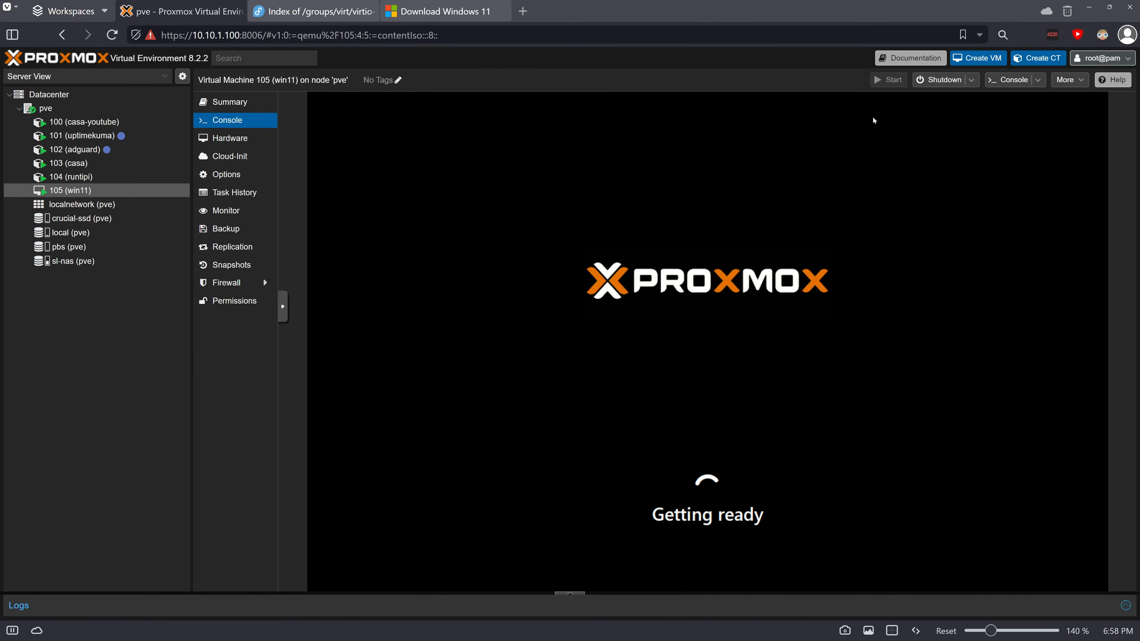
left_click(1038, 79)
left_click(1015, 95)
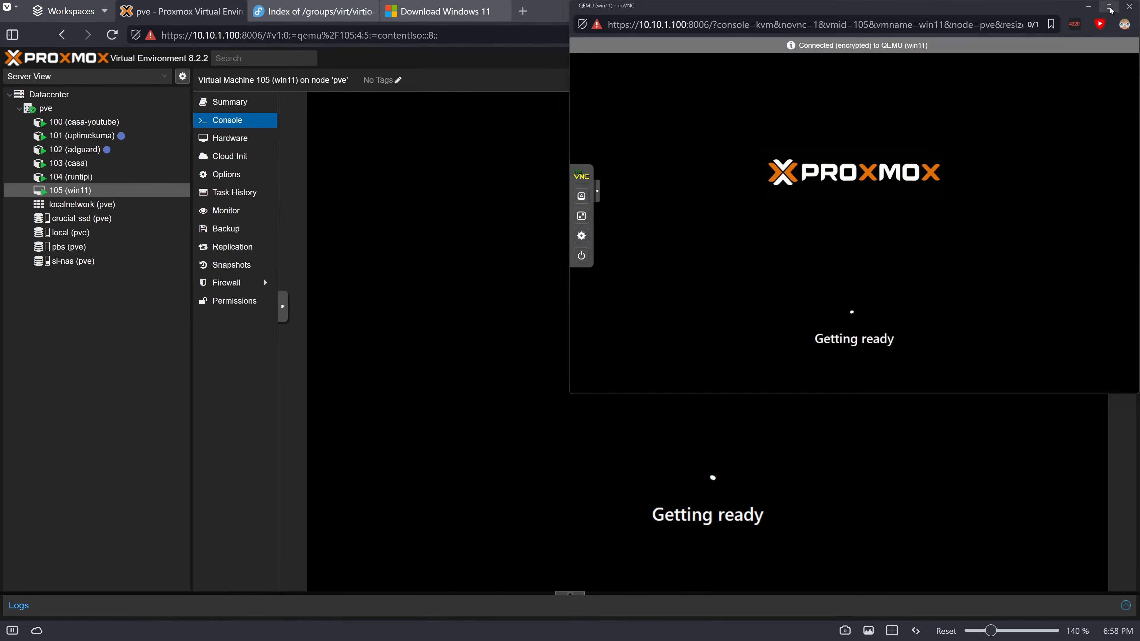
left_click(3, 314)
left_click(13, 339)
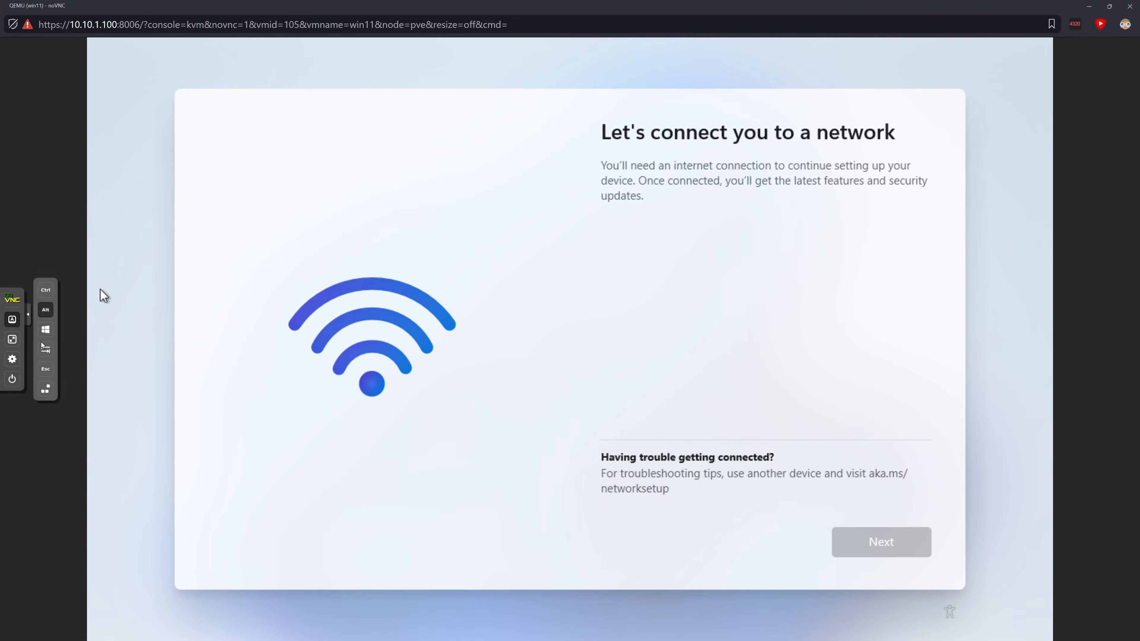
- Run oobe\BypassNRO in a command prompt to bypass the network requirement of Windows setup
key("shift+F10")
type("oobe\\BypassNRO")
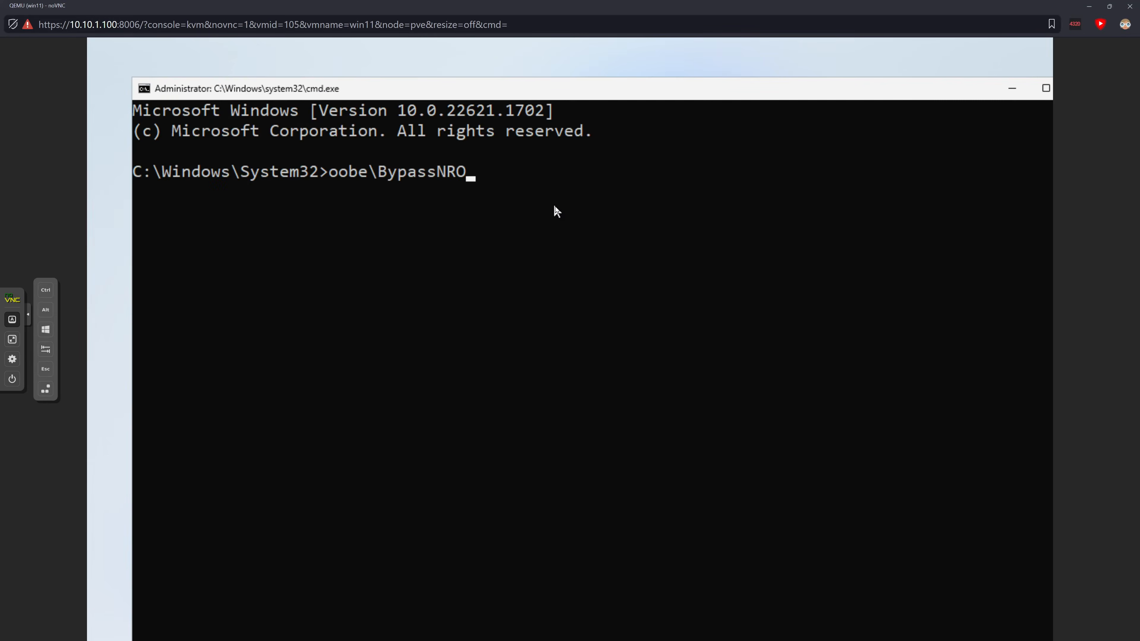
key("Return")
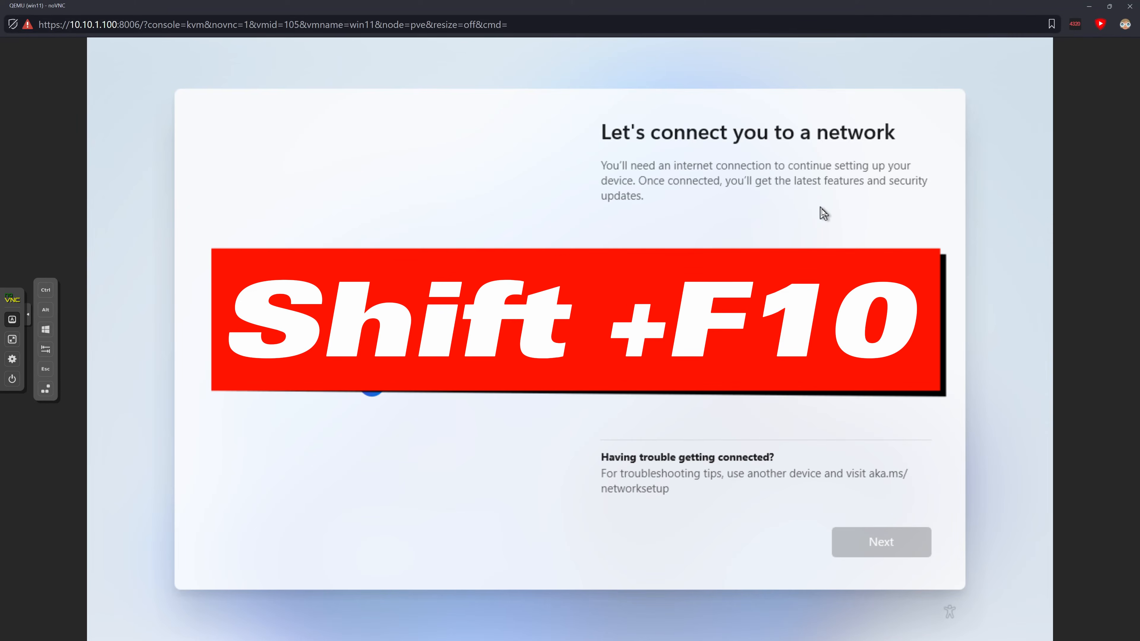
- Open a command prompt over the network connection page and enlarge its text
key("shift+F10")
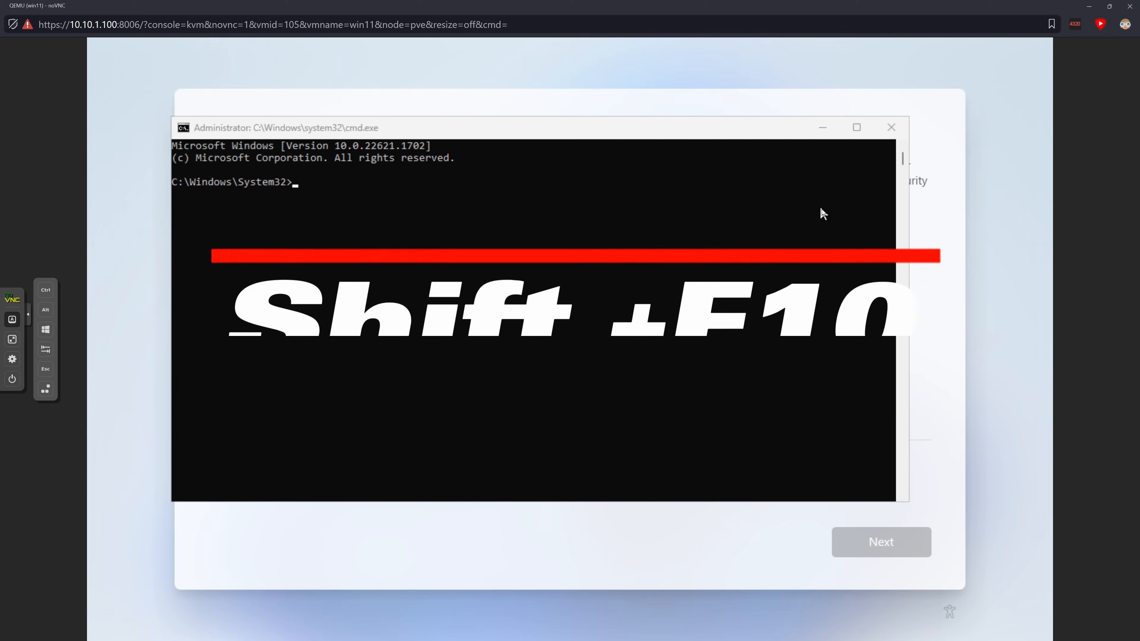
scroll(786, 227, "up", 4, "ctrl")
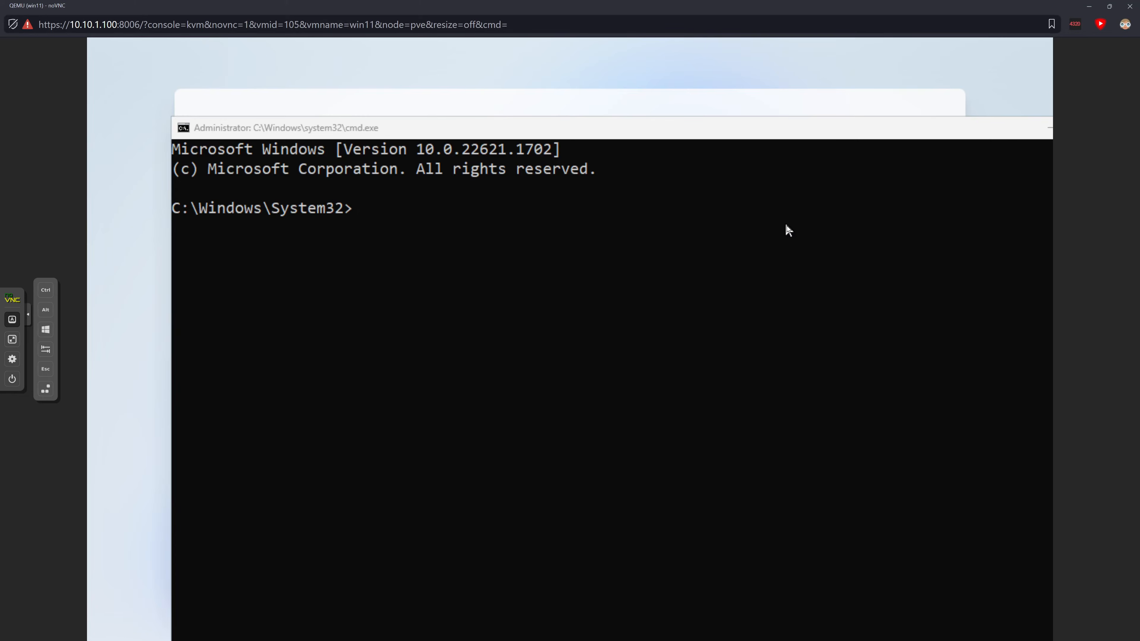
left_click(746, 227)
scroll(746, 226, "up", 2)
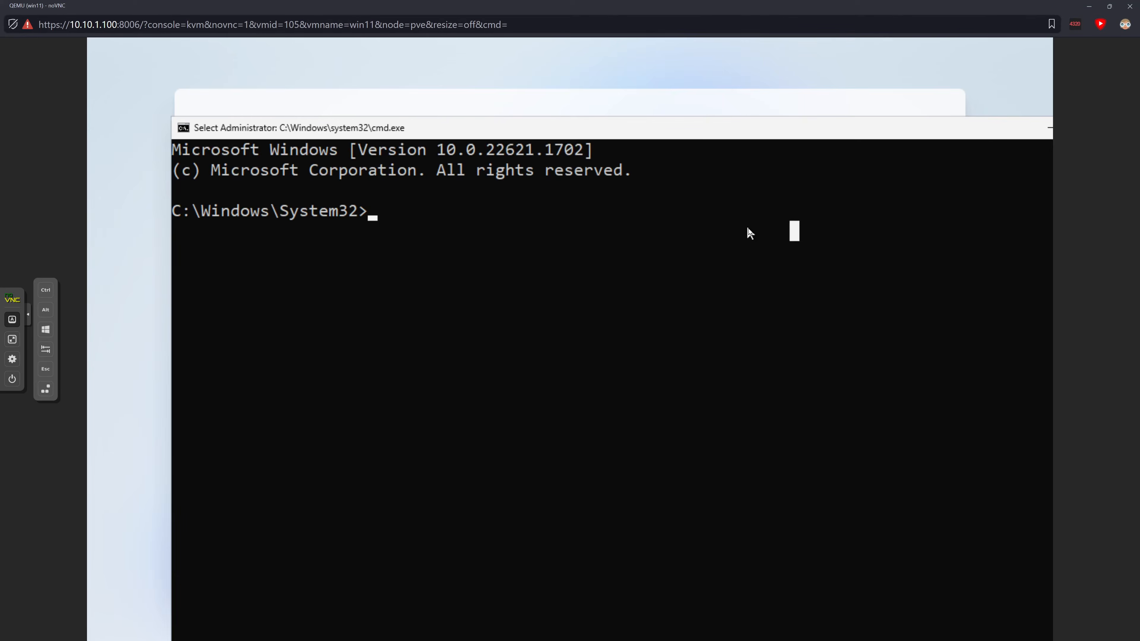
scroll(718, 238, "up", 1)
scroll(718, 236, "up", 1)
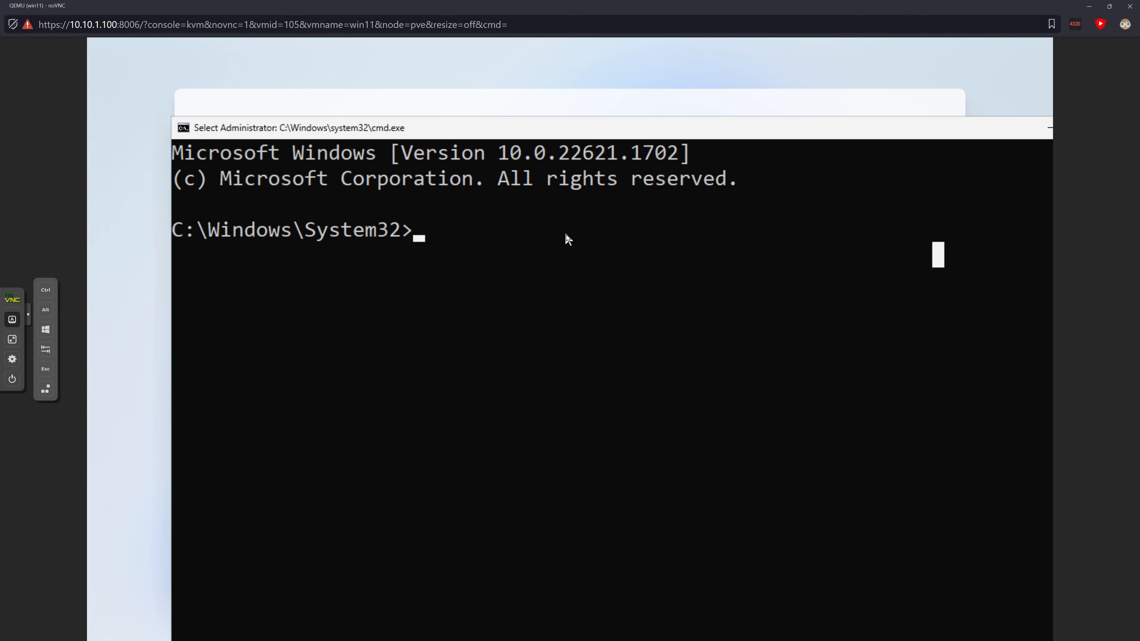
- Run oobe\bypassNRO from C:\Windows\System32 in the administrator command prompt
type("oobr")
key("BackSpace")
type("e")
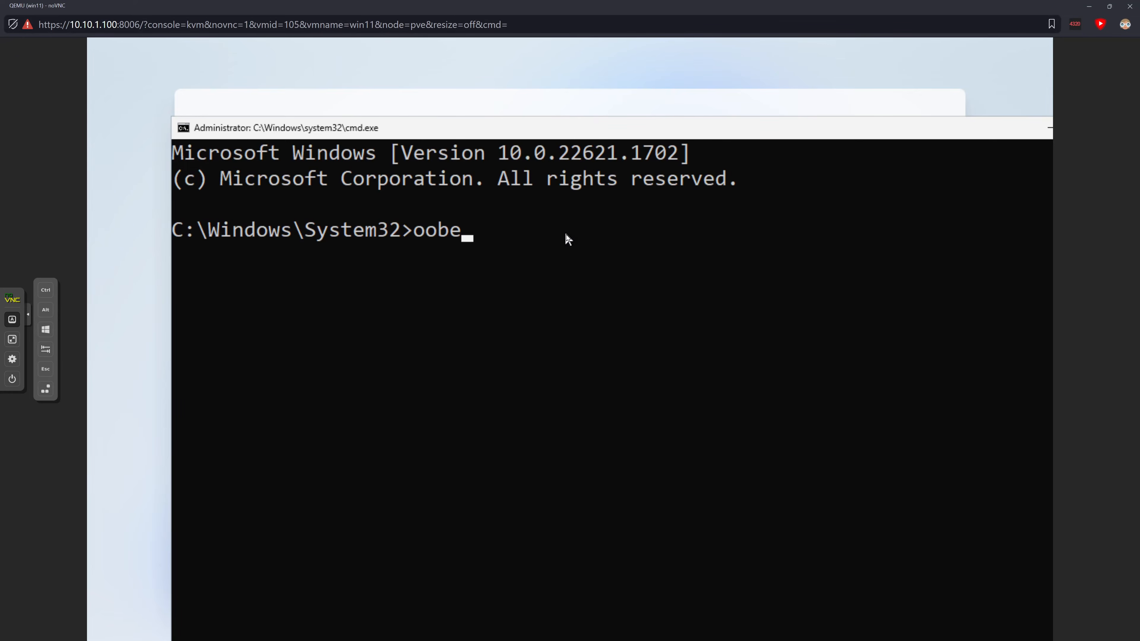
type("\\bypassNRO")
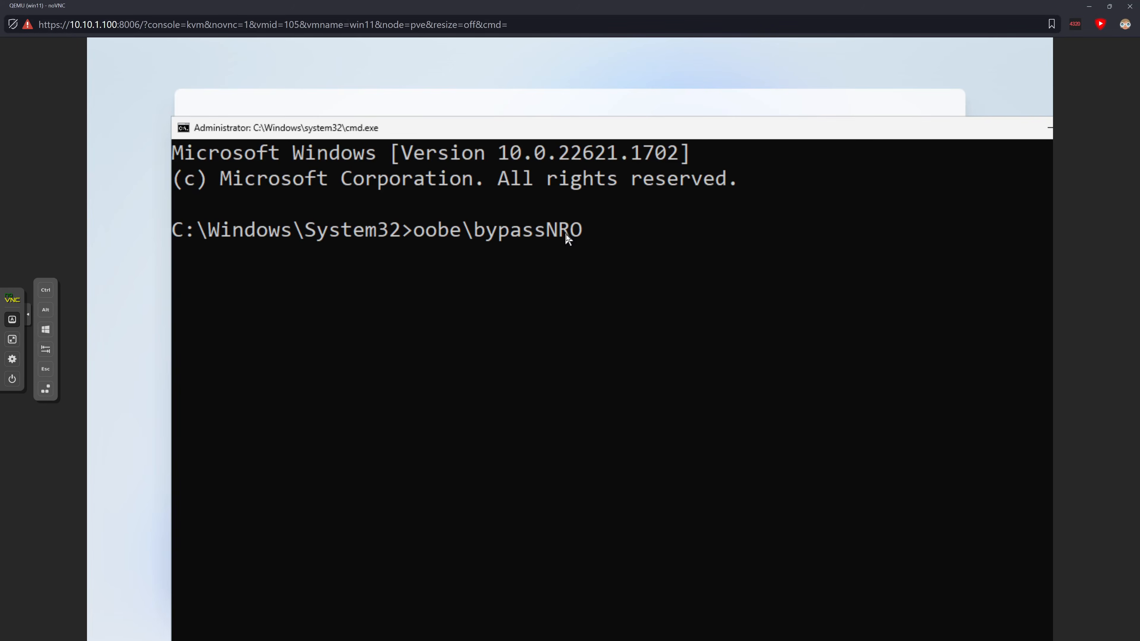
key("Return")
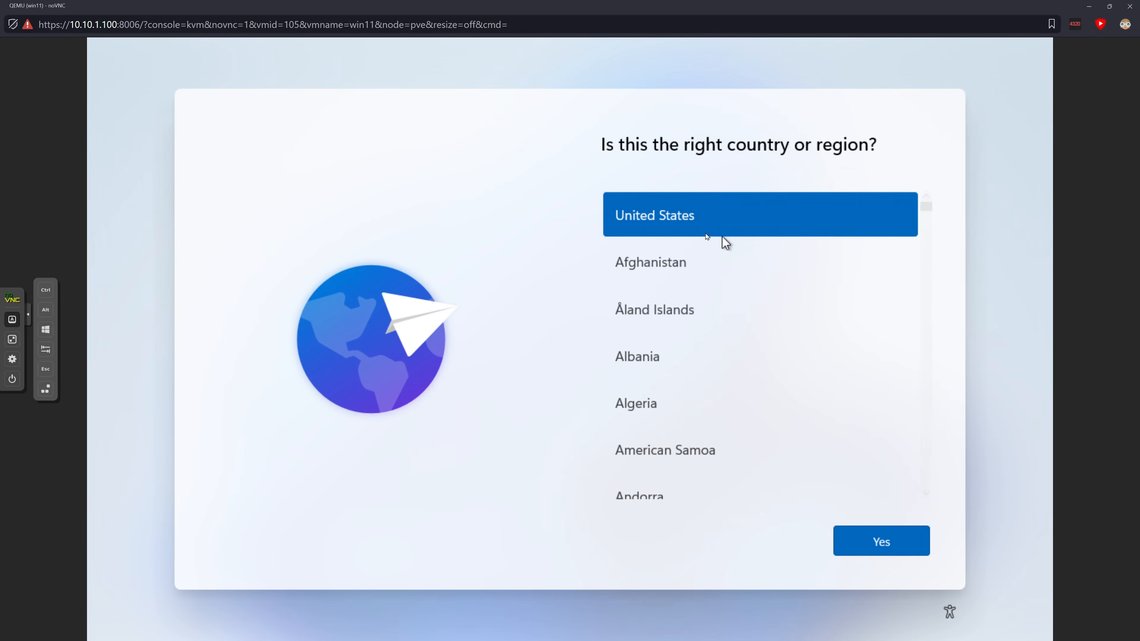
- Accept United States as the region and US as the keyboard layout, and skip adding a second layout
left_click(893, 548)
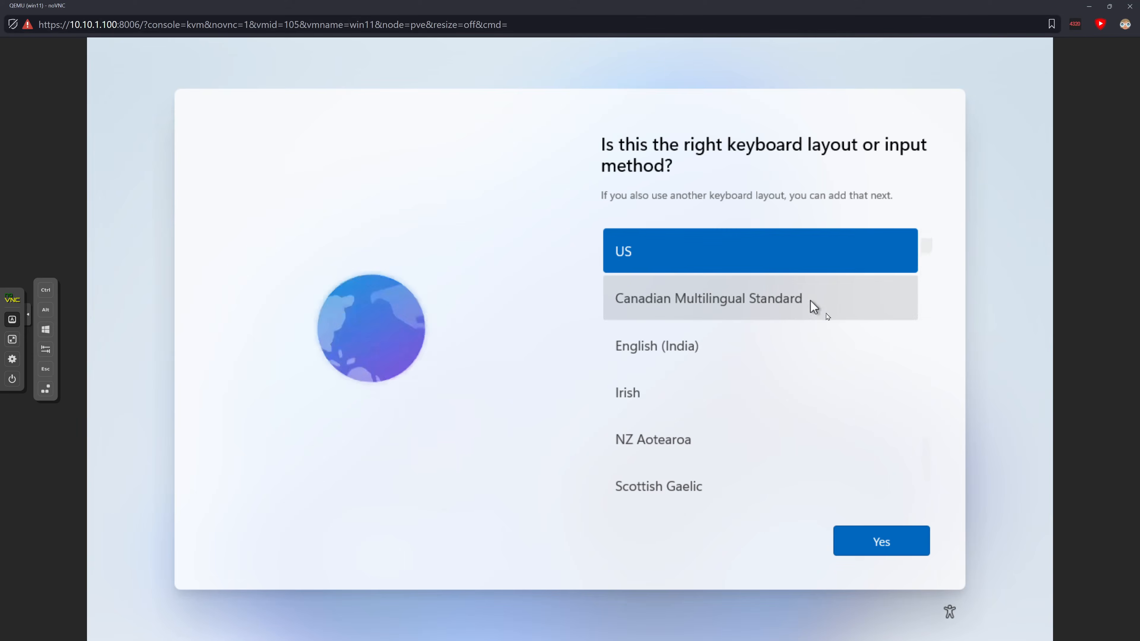
left_click(899, 537)
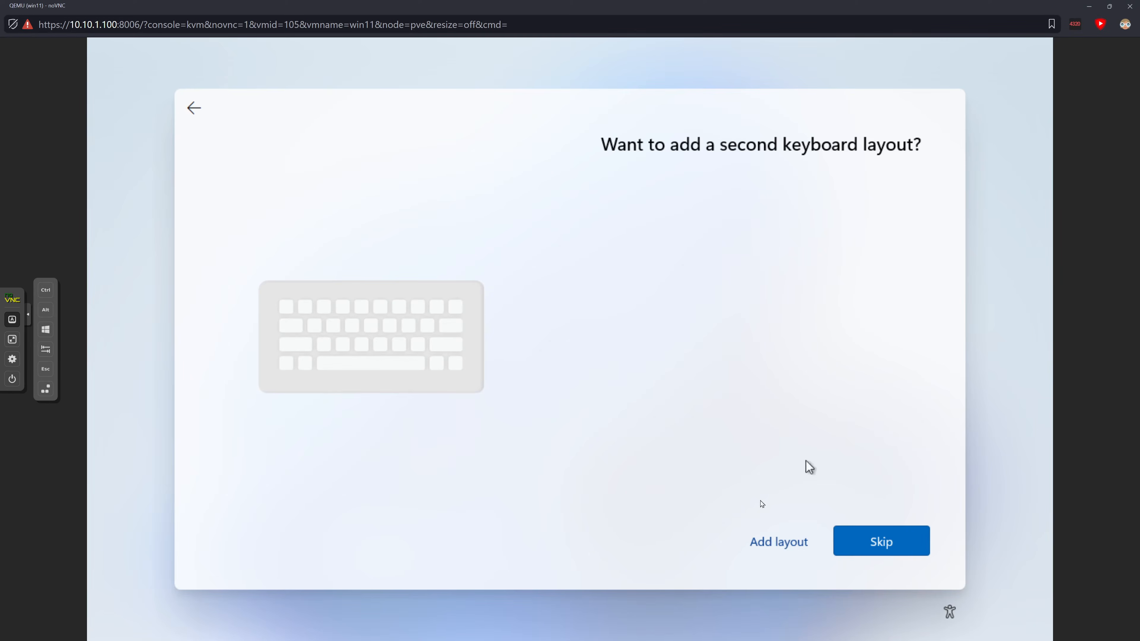
left_click(855, 543)
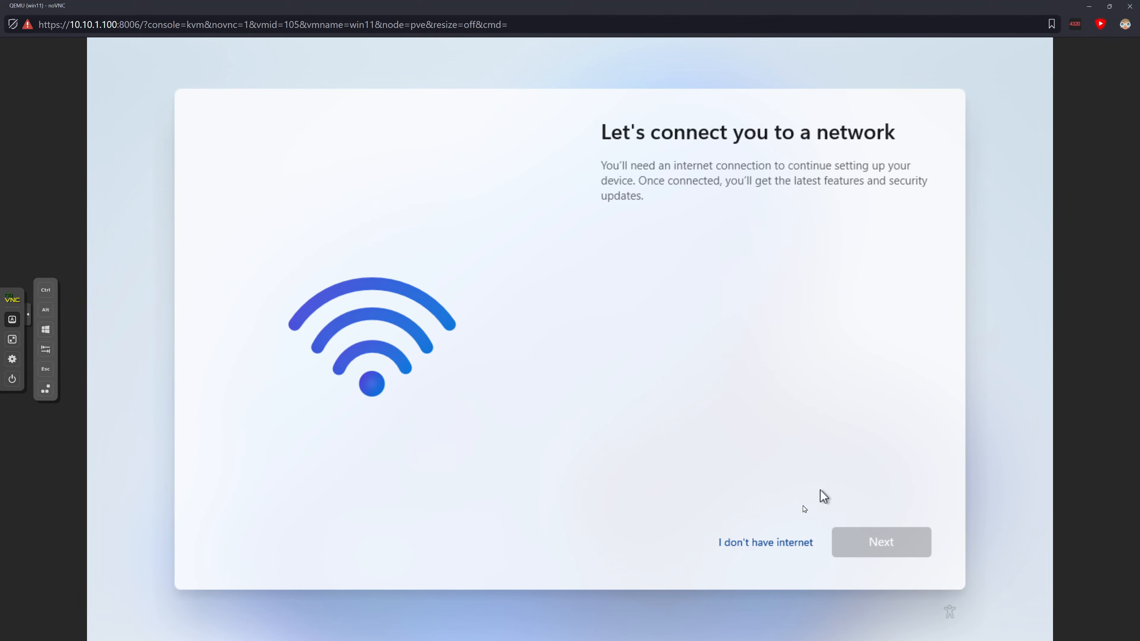
- Continue Windows setup without internet using limited setup, and name the local account Admin
left_click(786, 544)
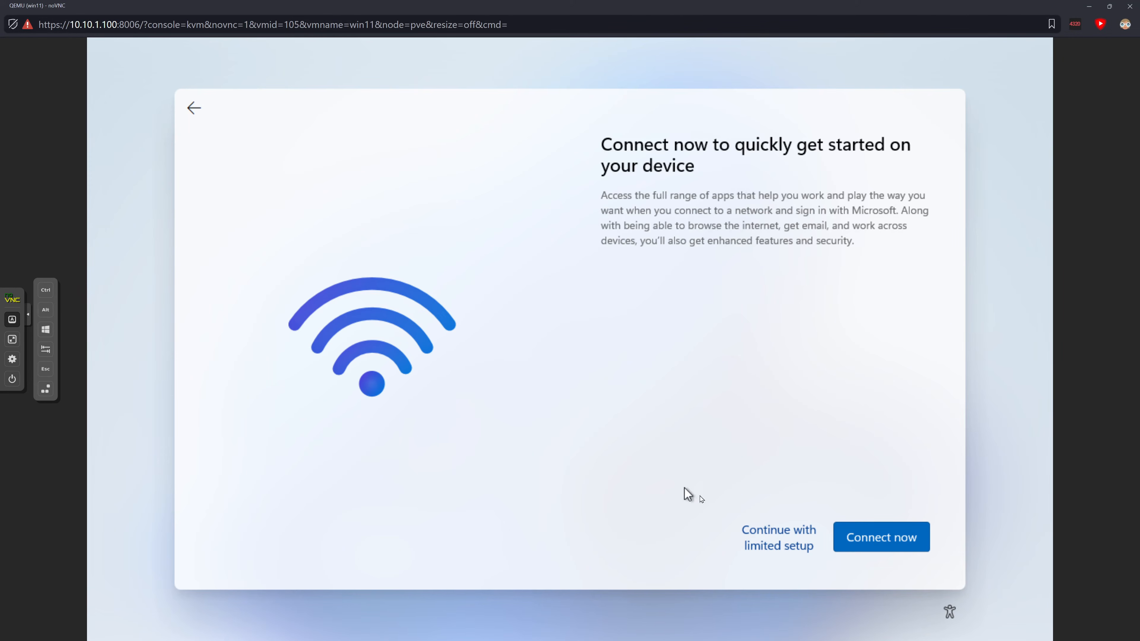
left_click(782, 543)
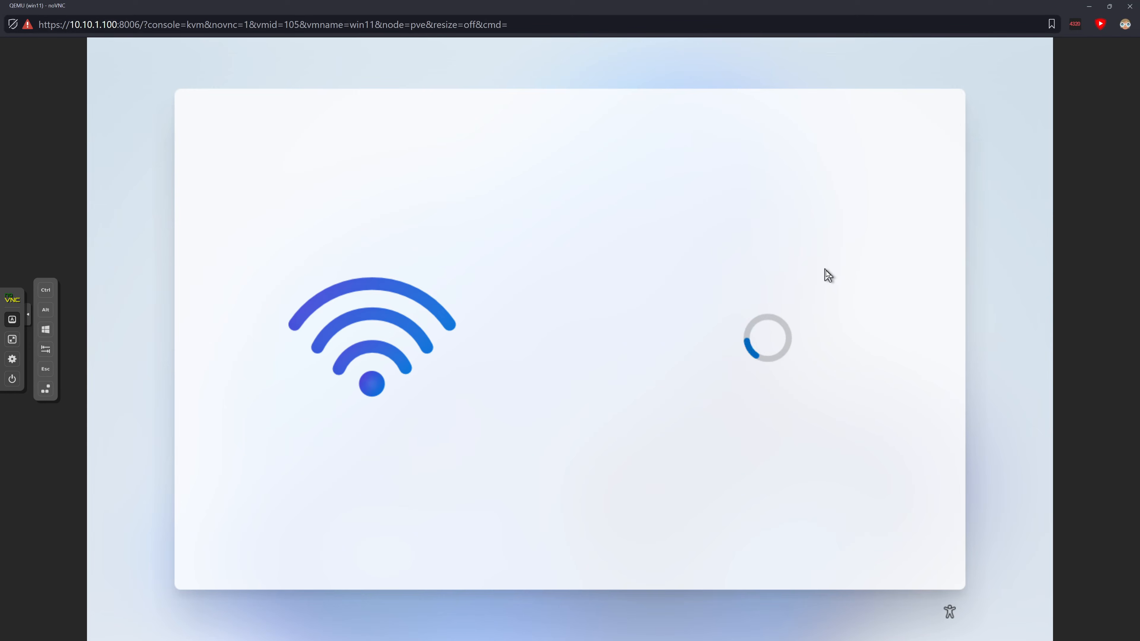
type("Admin")
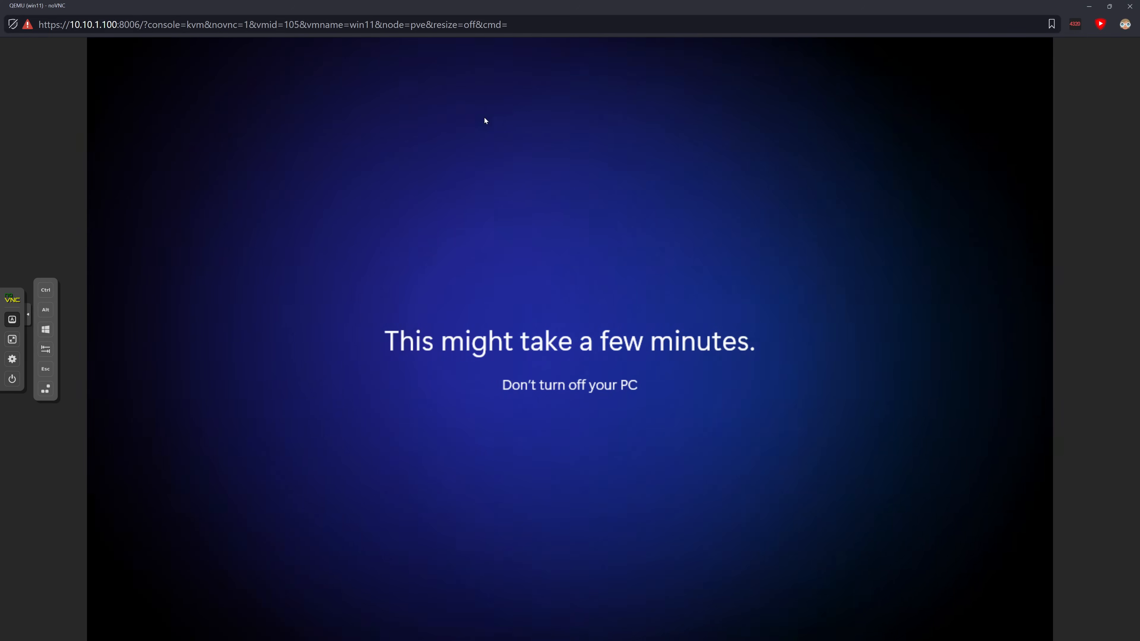
- Show the console in full screen and open the virtio-win-0.1.229 CD drive in a maximized File Explorer window
left_click(16, 339)
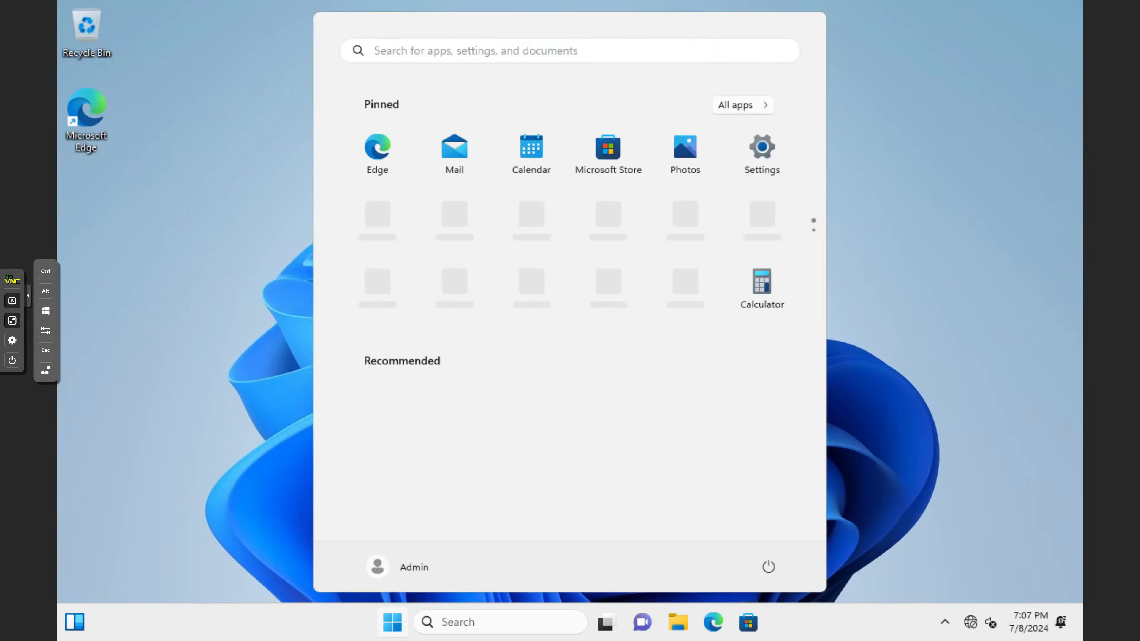
left_click(1064, 20)
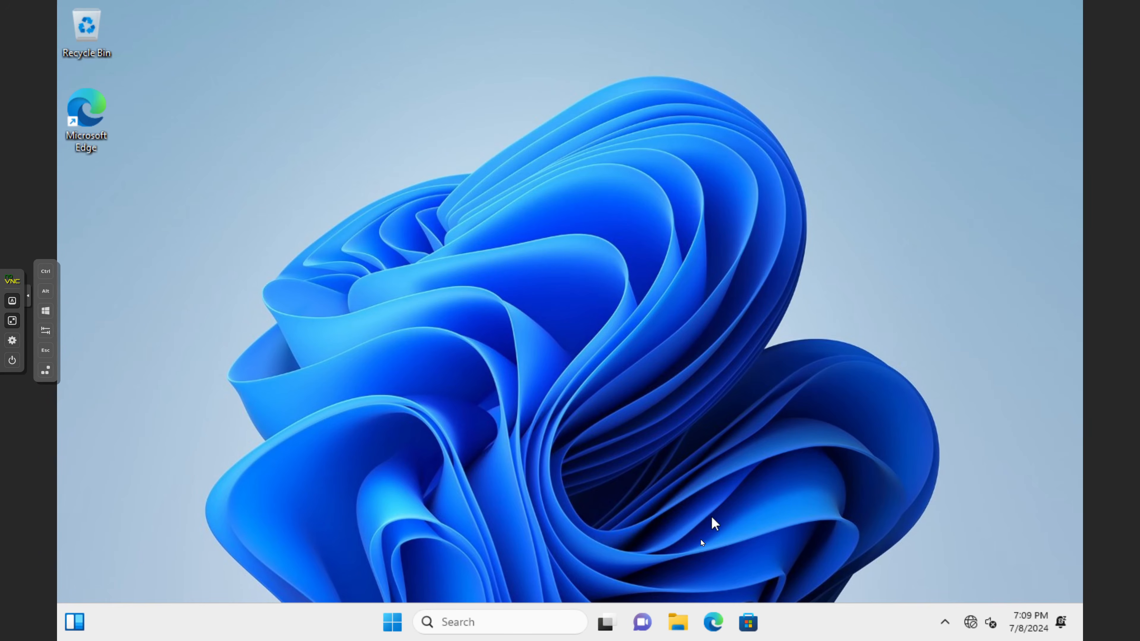
left_click(677, 622)
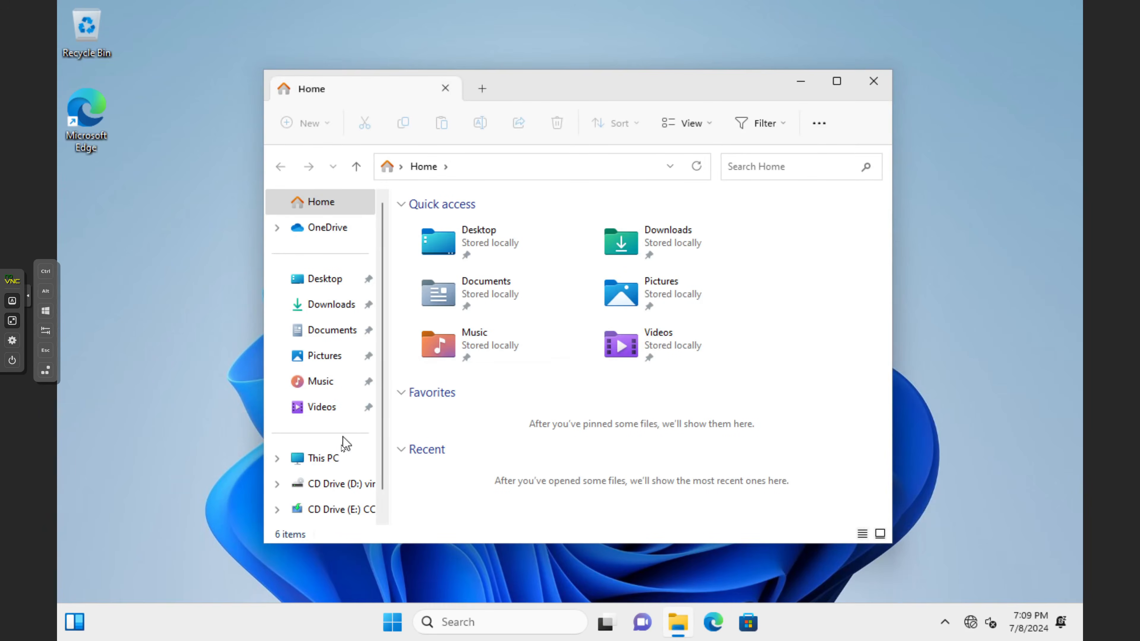
left_click(343, 454)
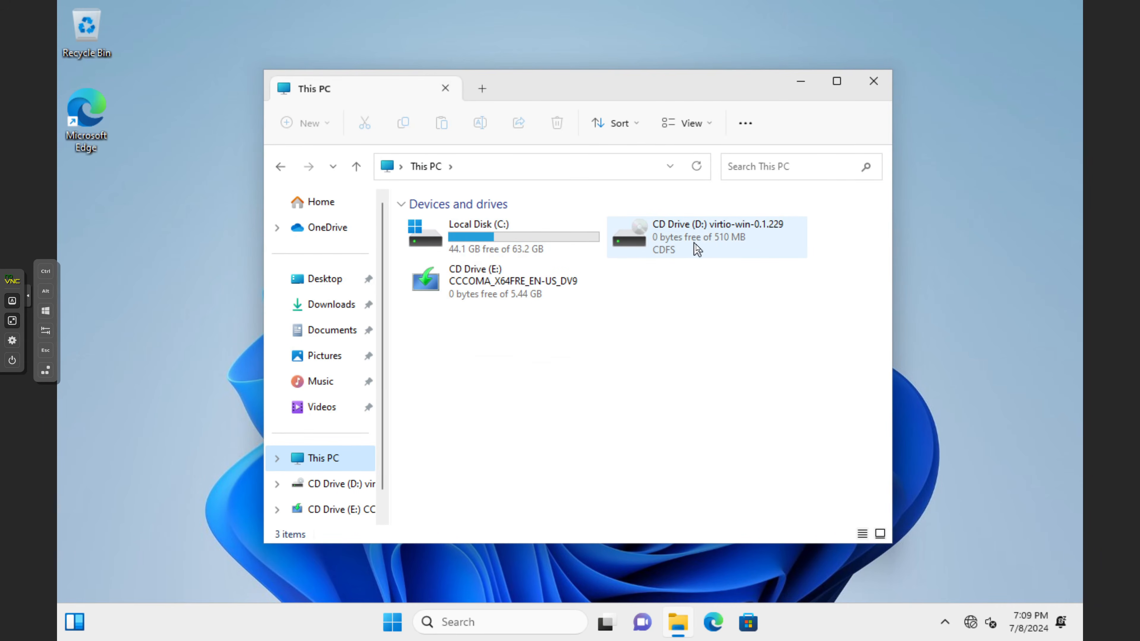
right_click(735, 246)
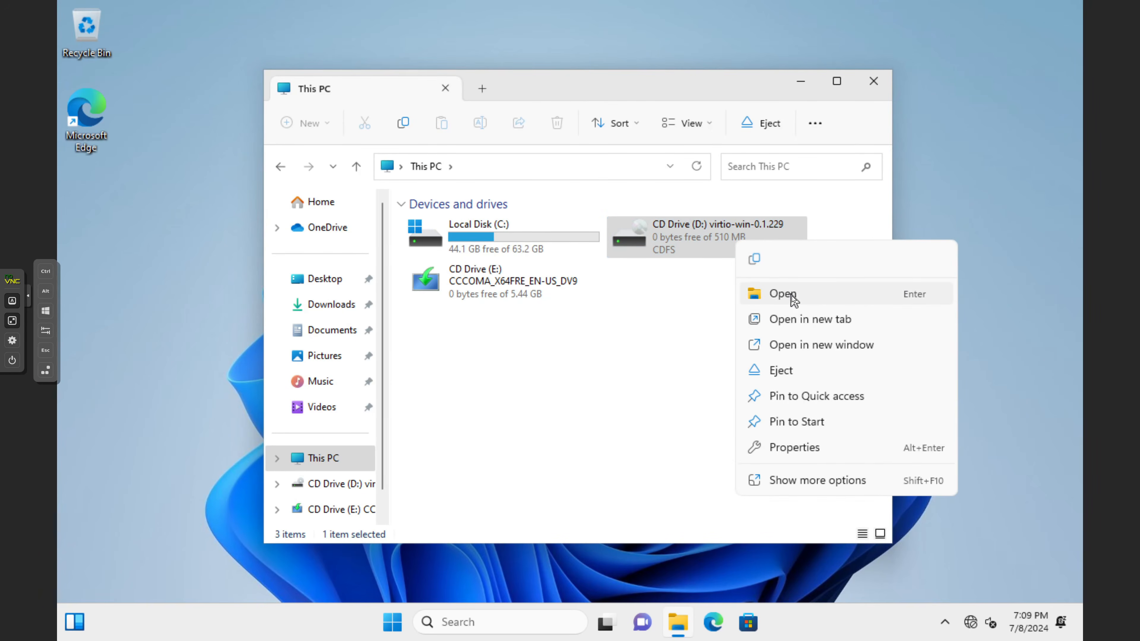
left_click(793, 300)
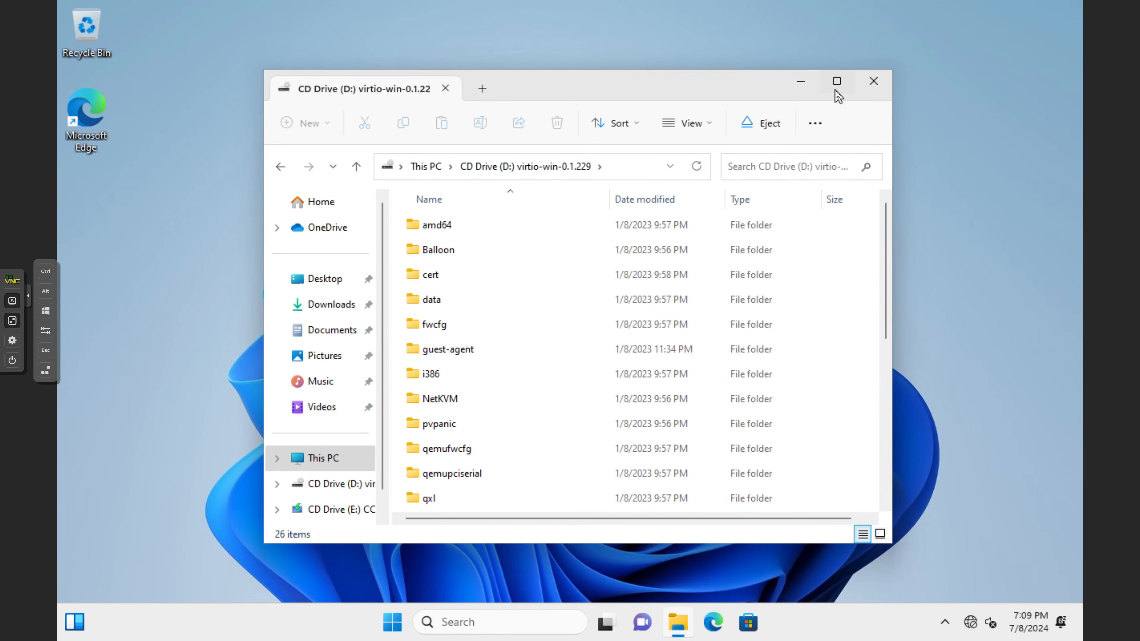
left_click(837, 82)
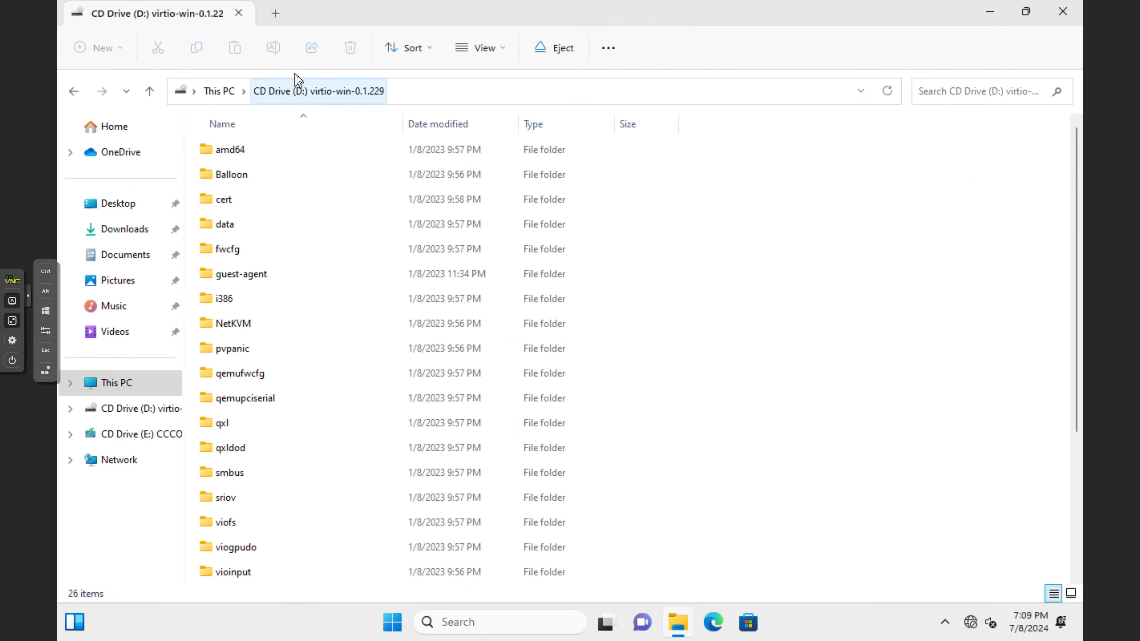
- Install the drivers from virtio-win-gt-x64 with the default features, accepting the license agreement and allowing the app to make changes
scroll(532, 336, "down", 3)
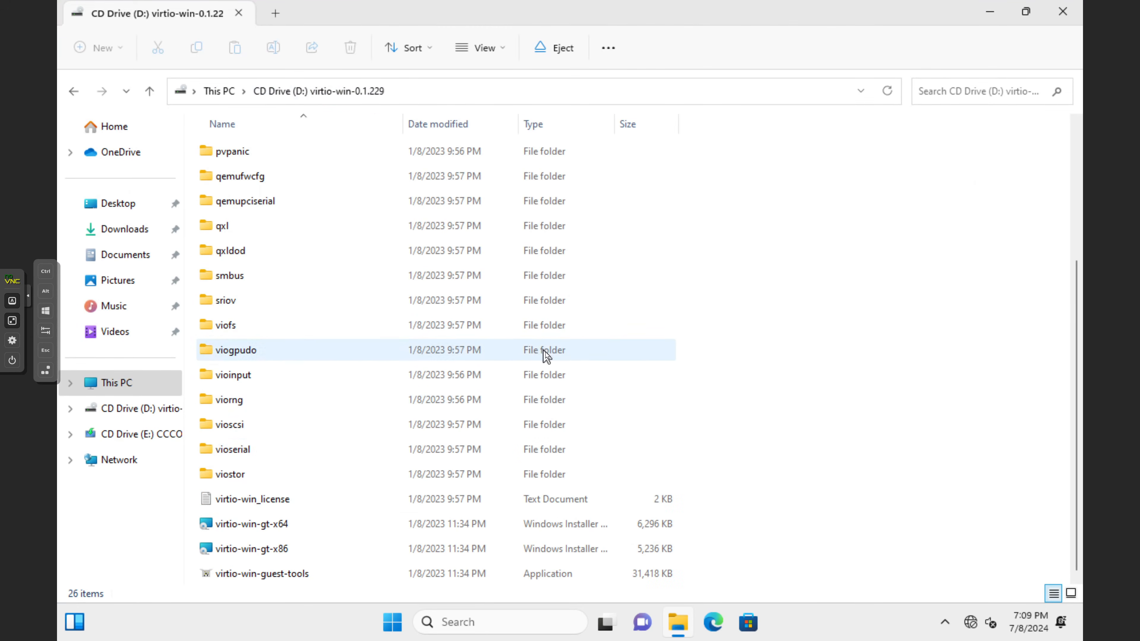
left_click(293, 533)
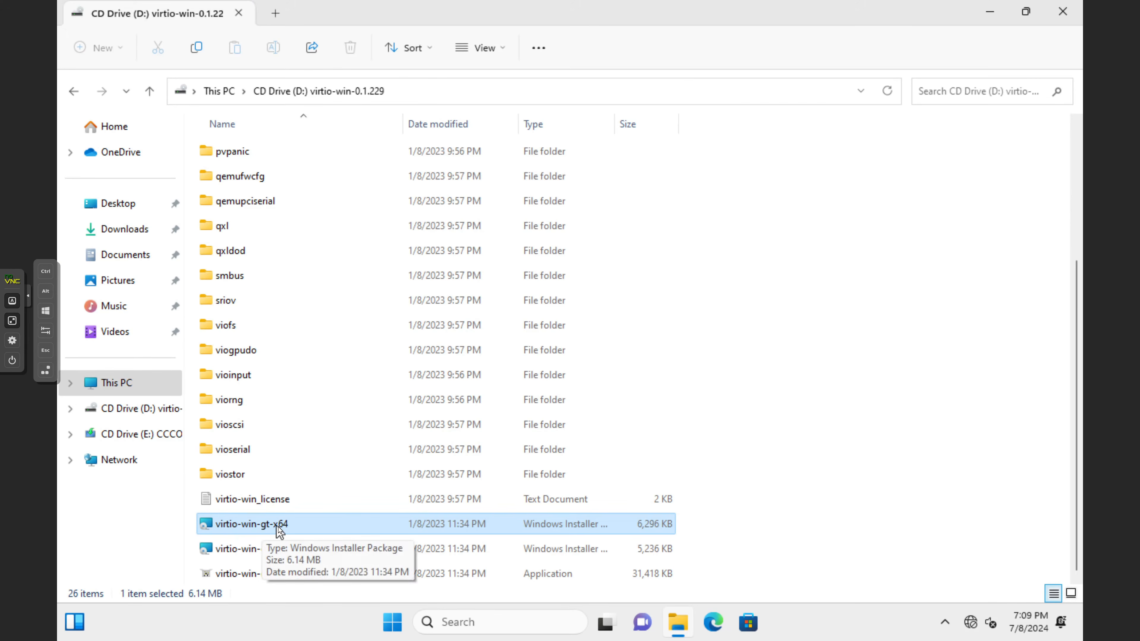
double_click(296, 532)
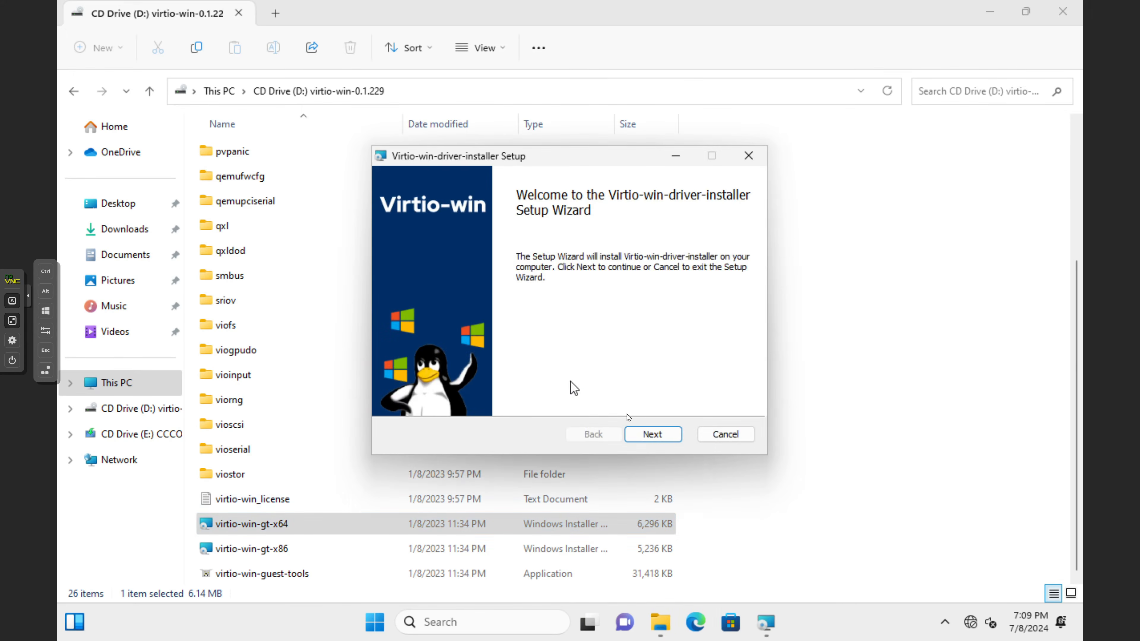
left_click(641, 433)
left_click(478, 394)
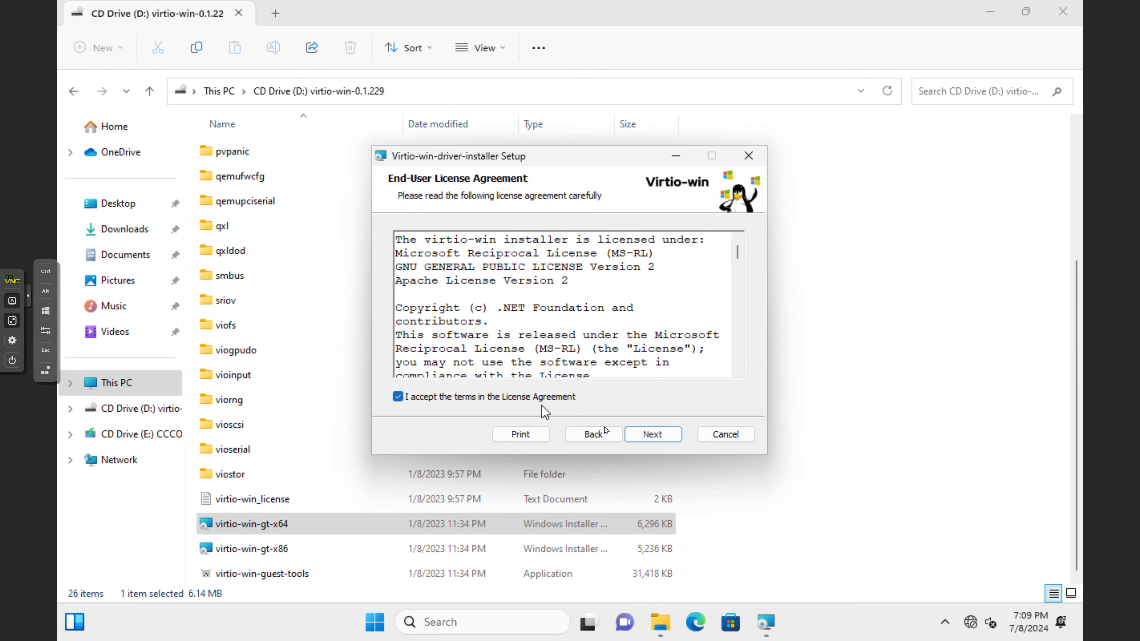
left_click(648, 433)
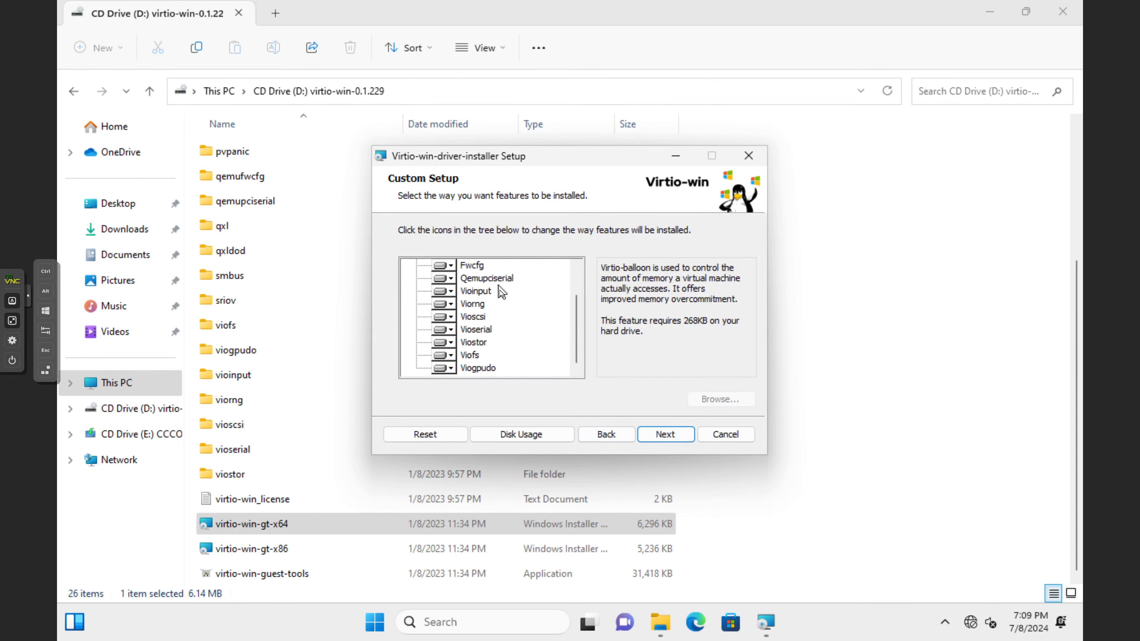
left_click(671, 434)
left_click(659, 435)
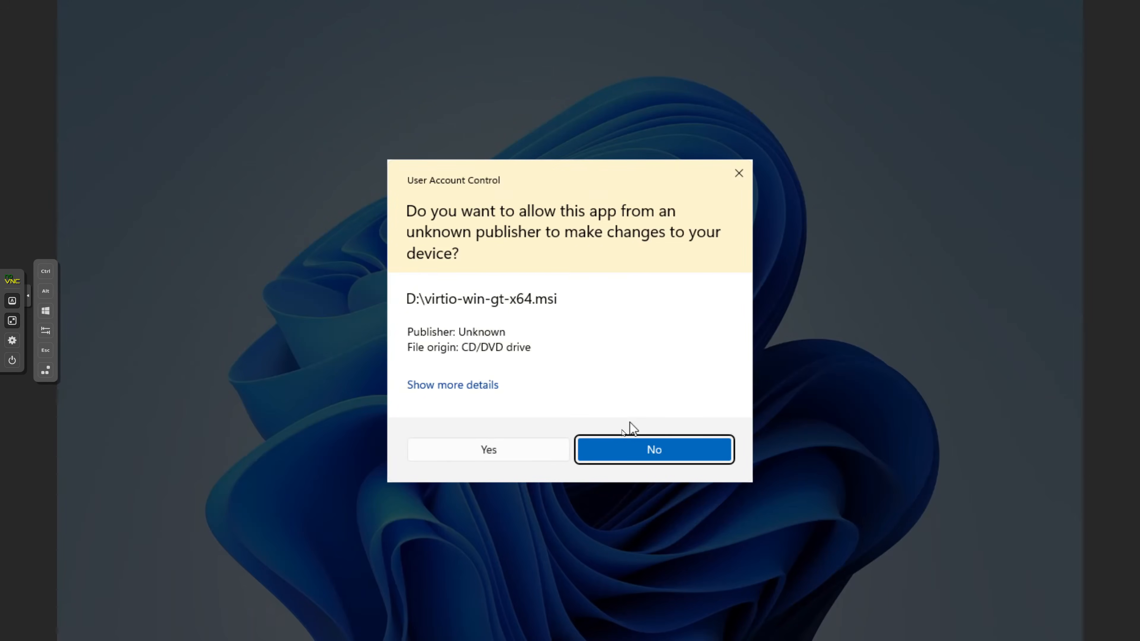
left_click(536, 444)
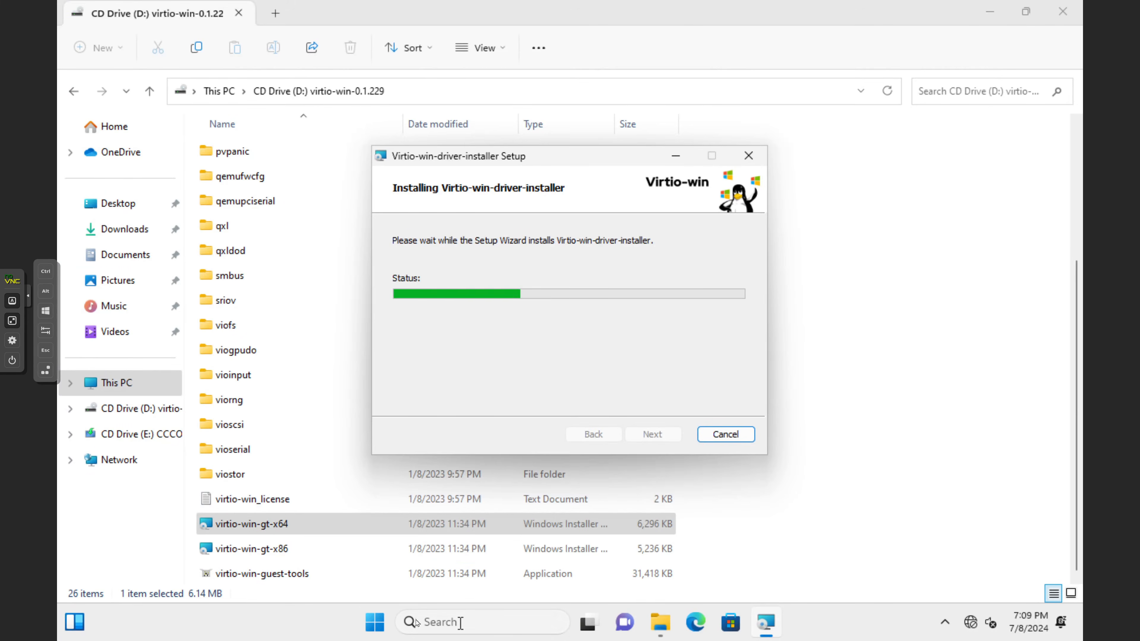
- Open Device Manager and check the virtual machine's devices for missing drivers
left_click(374, 622)
type("devi")
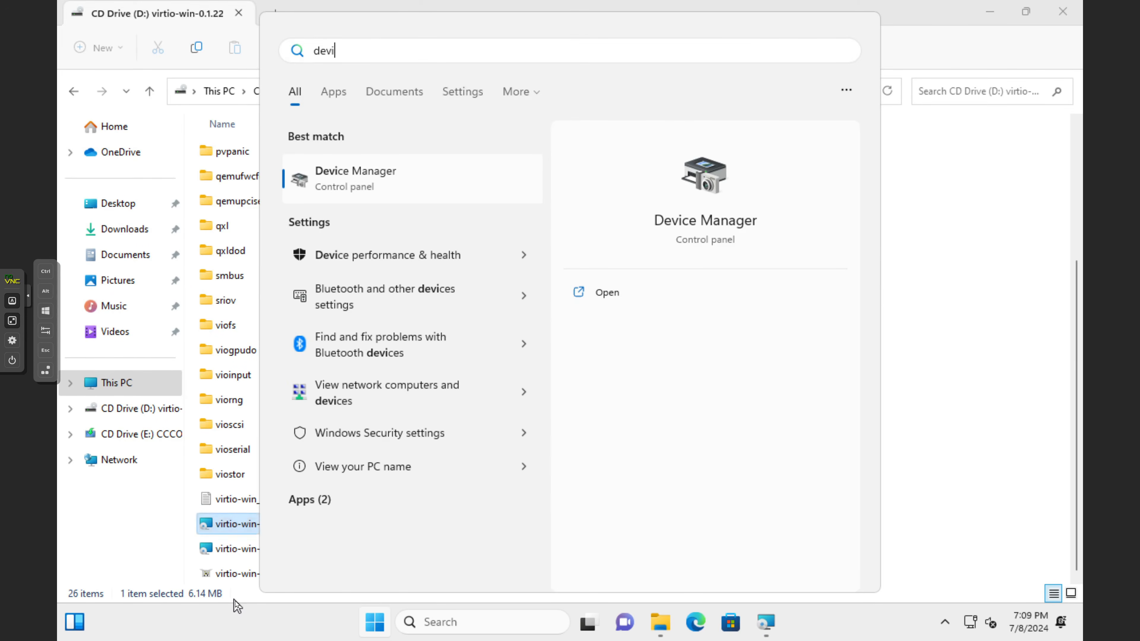
key("Return")
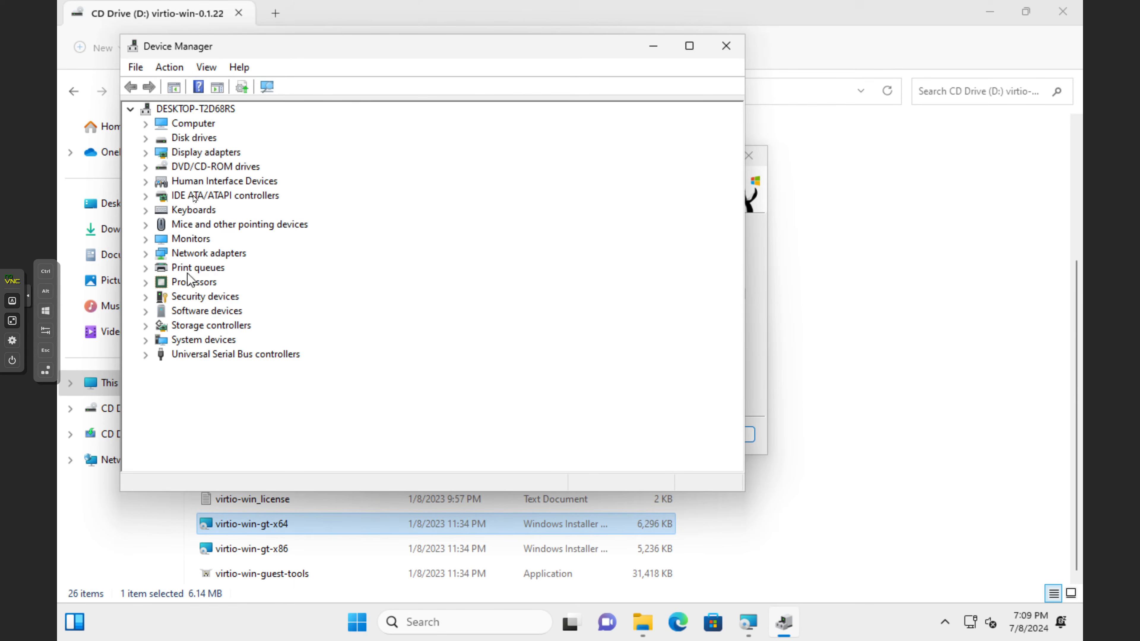
left_click(144, 156)
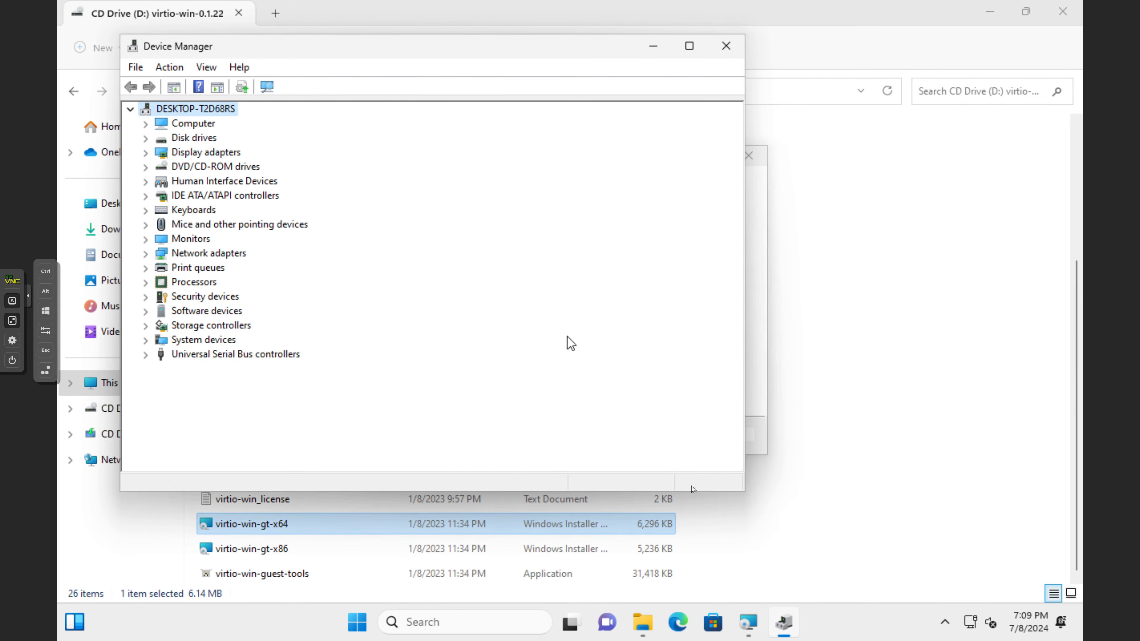
left_click(792, 622)
- Finish the Virtio-win driver installer and close the CD drive's File Explorer window
left_click(659, 436)
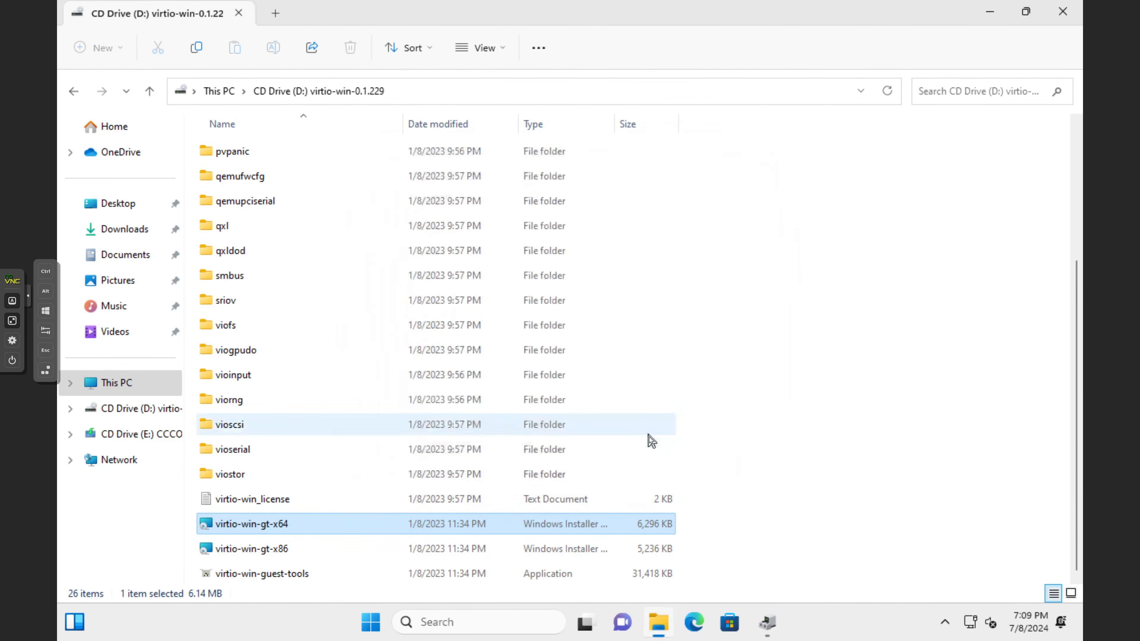
left_click(1063, 11)
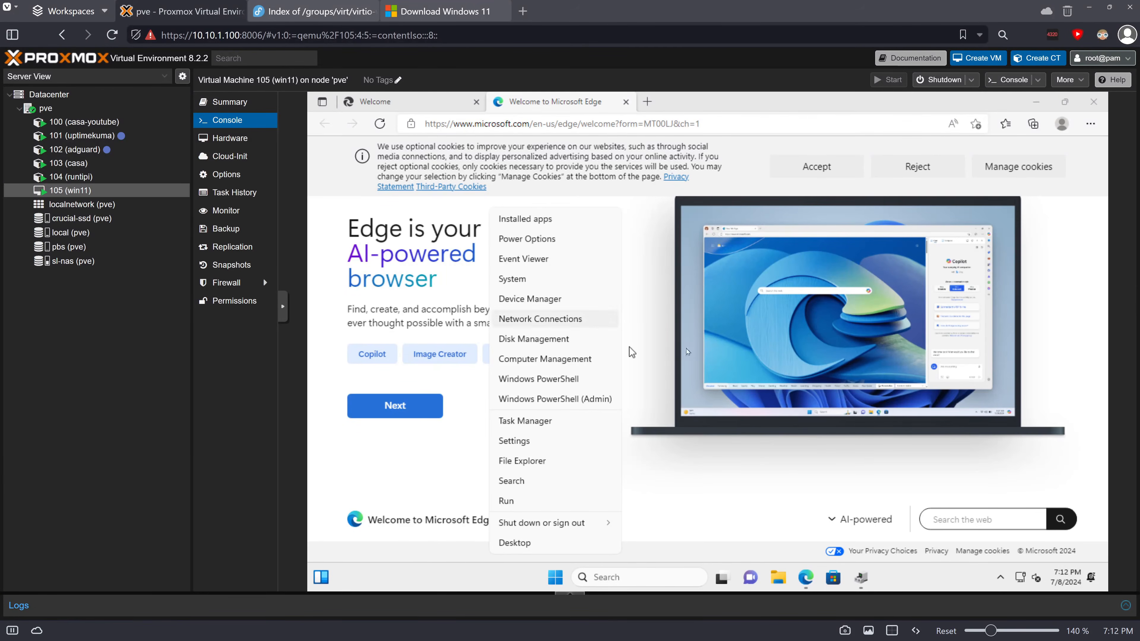
- Search Windows for the remote desktop options using "remot" and open the virtual machine's Snapshots page in Proxmox
left_click(1032, 109)
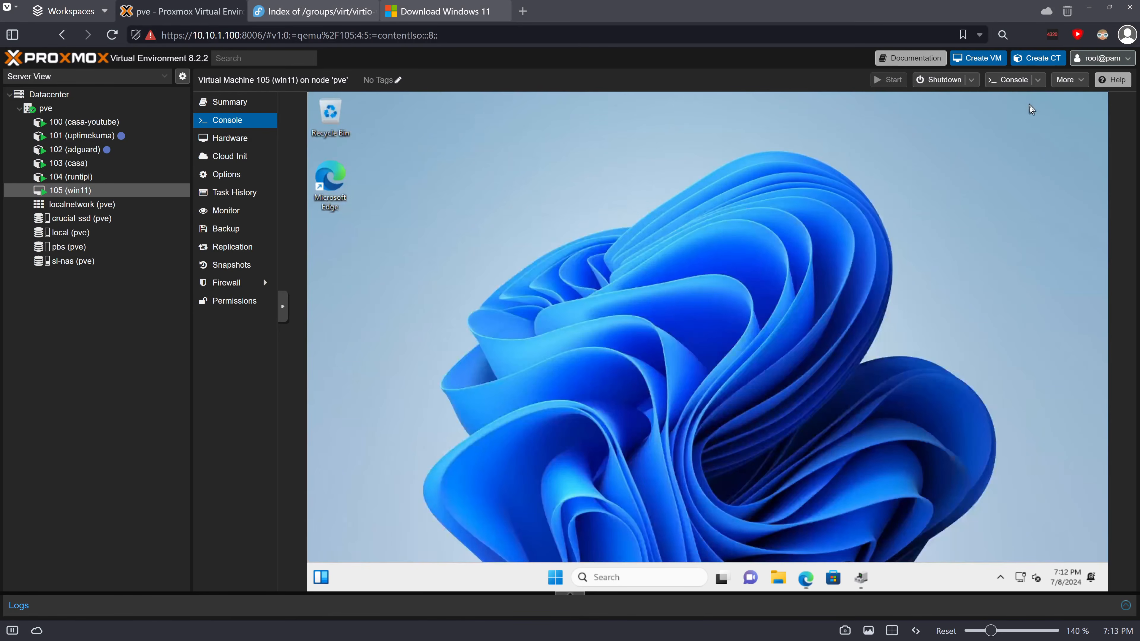
left_click(553, 580)
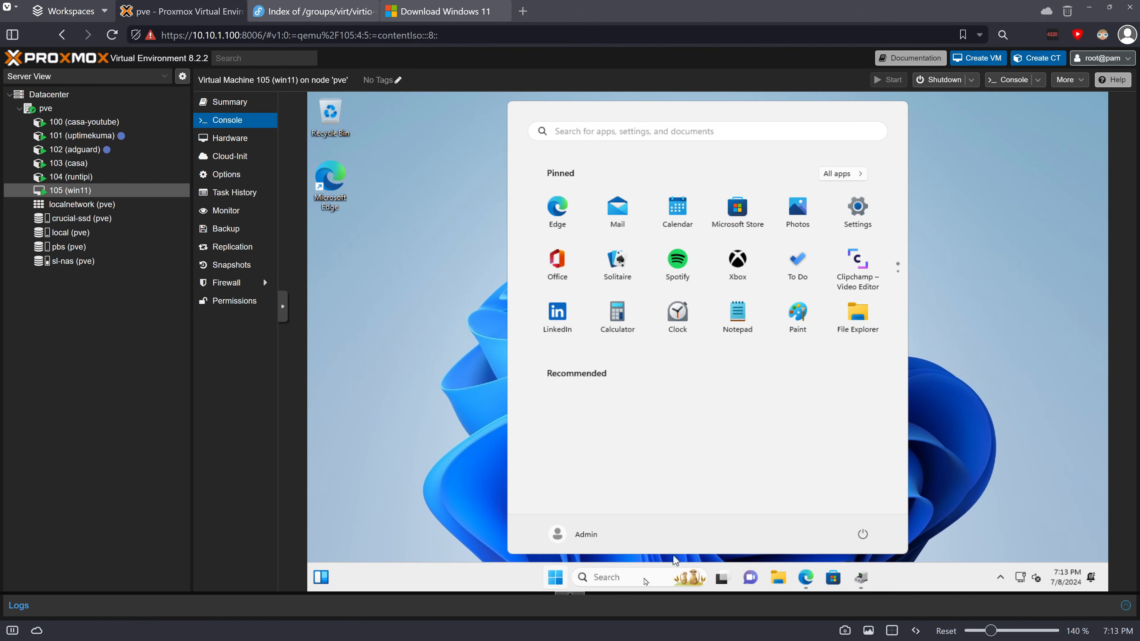
left_click(618, 578)
type("re")
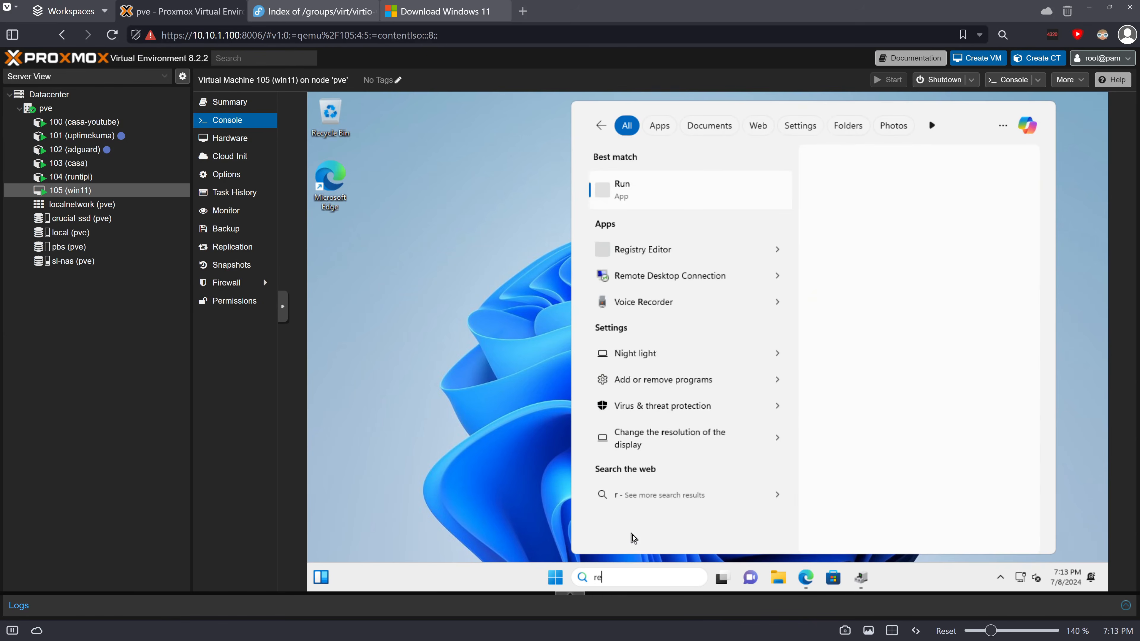
type("mot")
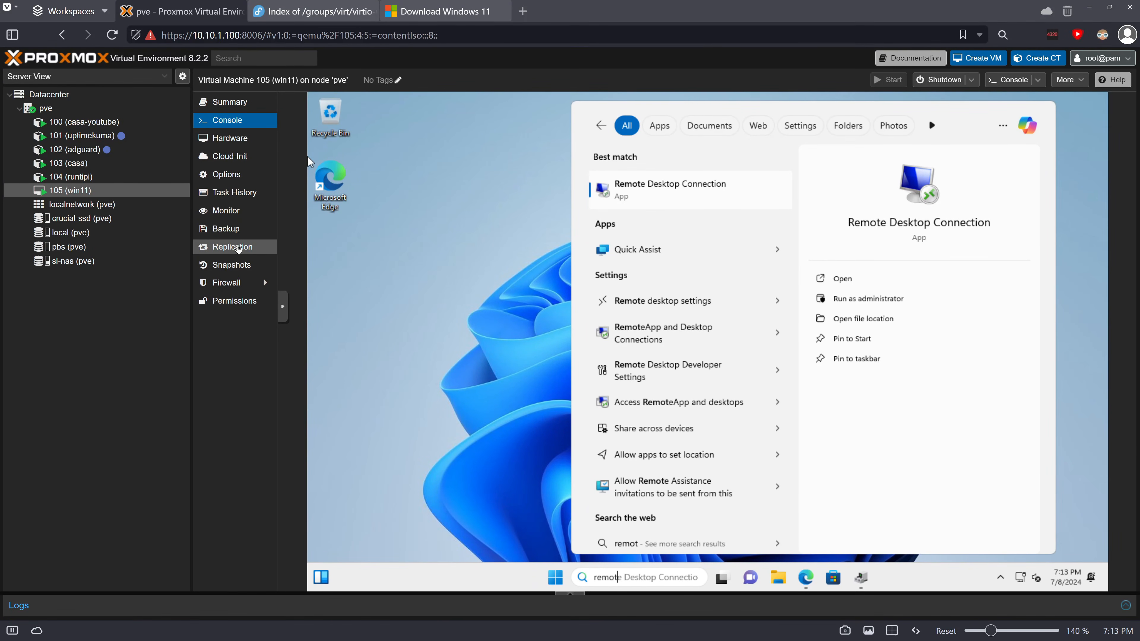
left_click(231, 264)
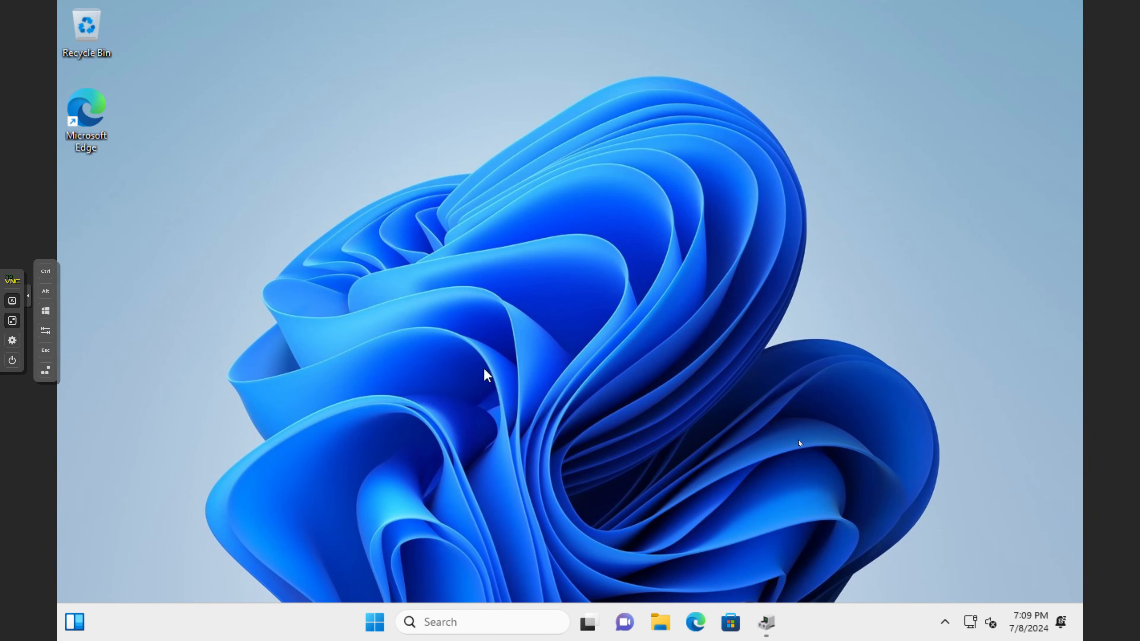
- View the quick settings and open Microsoft Edge to check that the virtual machine can load web pages
left_click(978, 622)
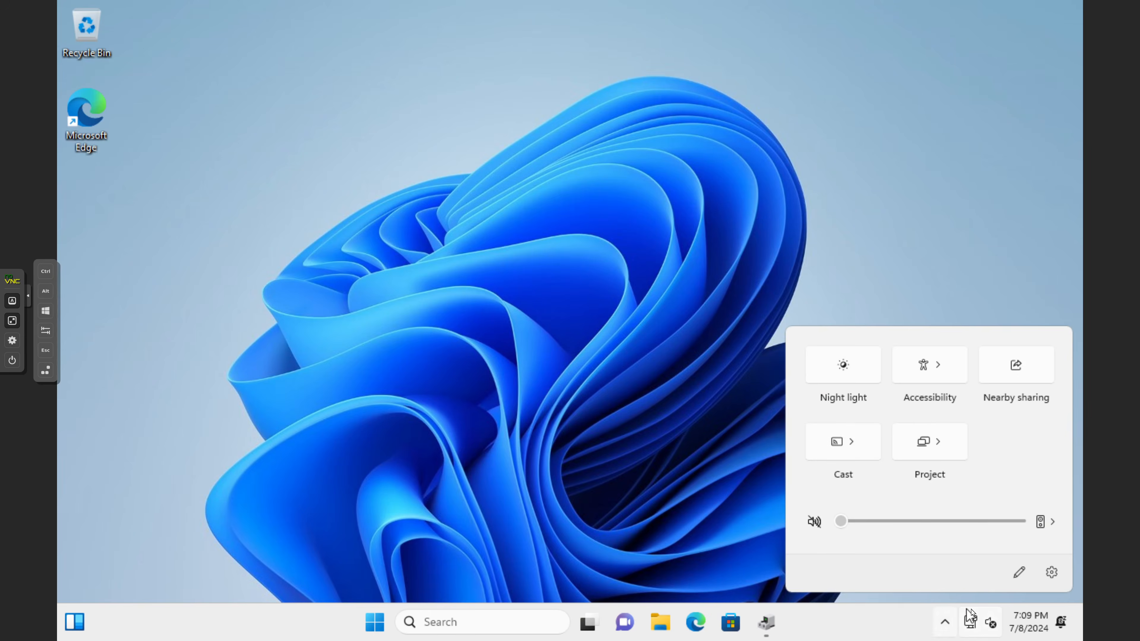
left_click(772, 586)
left_click(695, 622)
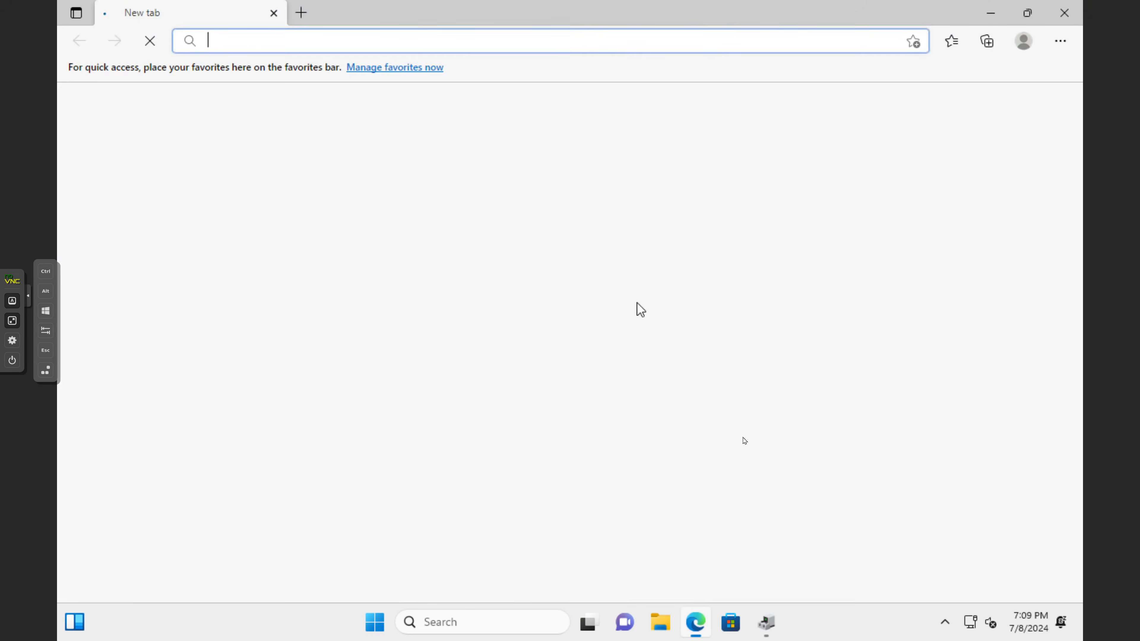
left_click(305, 510)
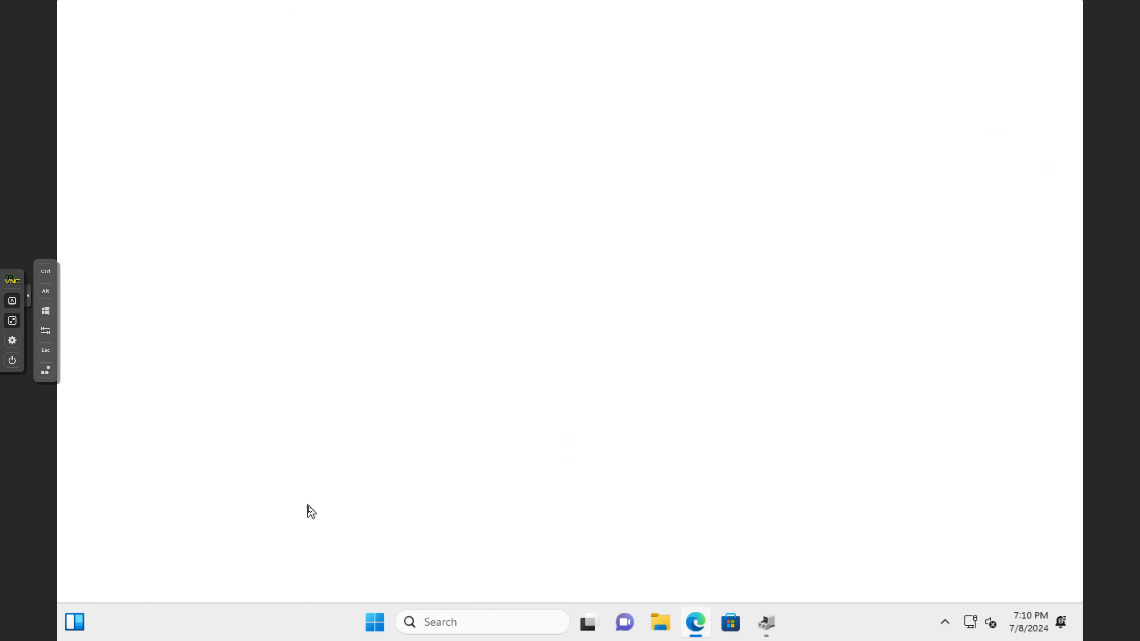
left_click(233, 450)
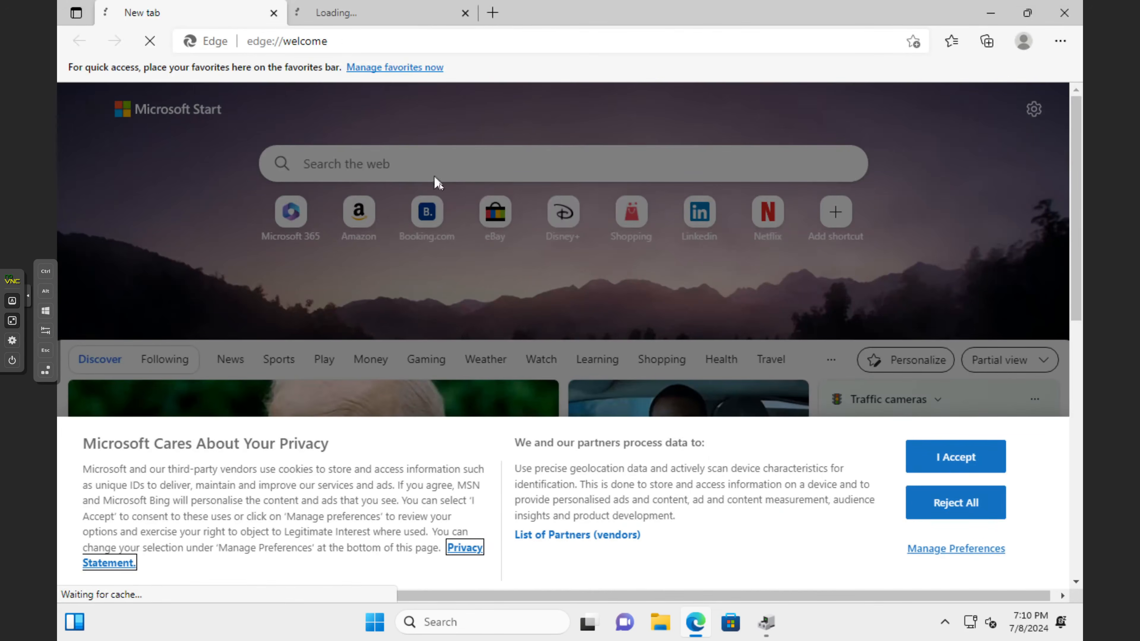